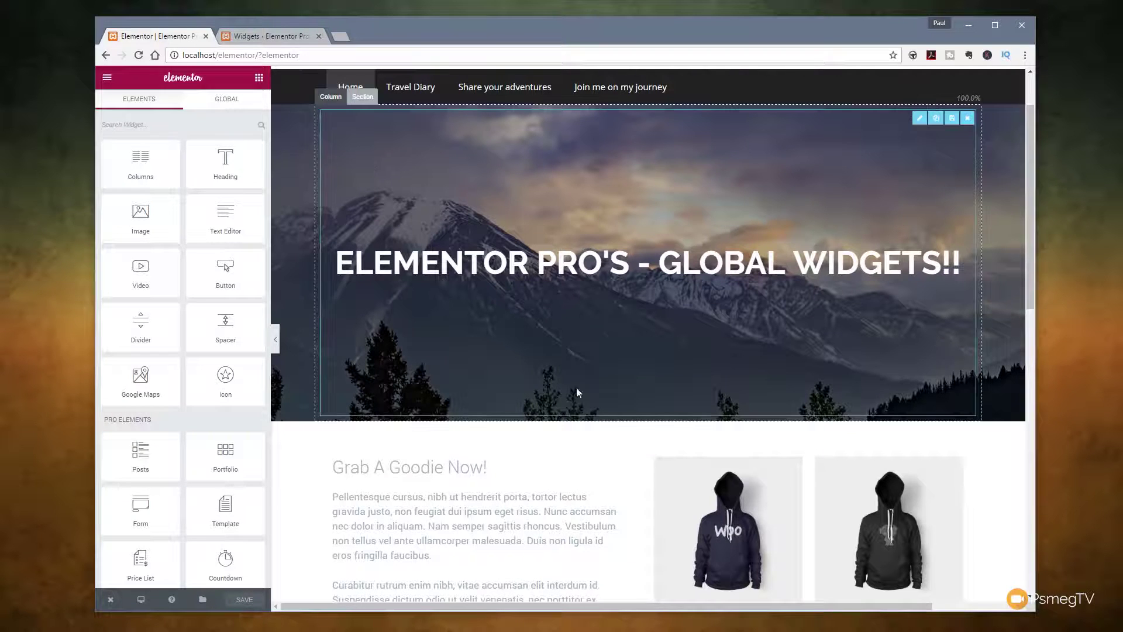
Save the three-column products widget below the hoodie section as a global widget named "Woocommerce Global 1"
{"action": "scroll", "coordinate": [502, 462], "scroll_direction": "down", "scroll_amount": 3}
{"action": "scroll", "coordinate": [503, 485], "scroll_direction": "down", "scroll_amount": 4}
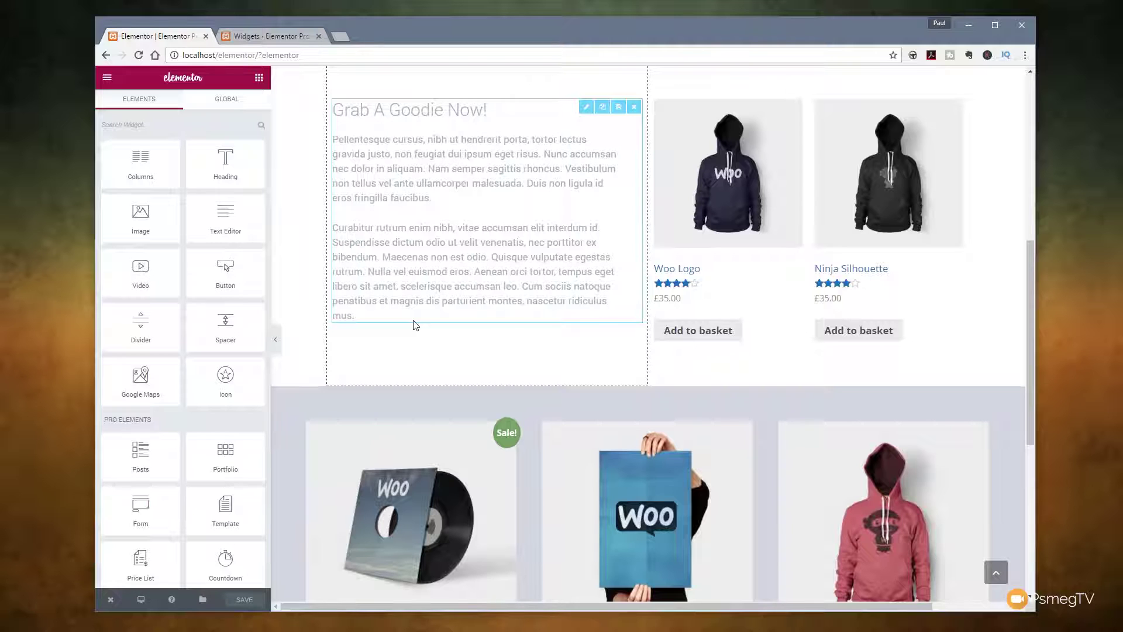
{"action": "scroll", "coordinate": [416, 325], "scroll_direction": "down", "scroll_amount": 3}
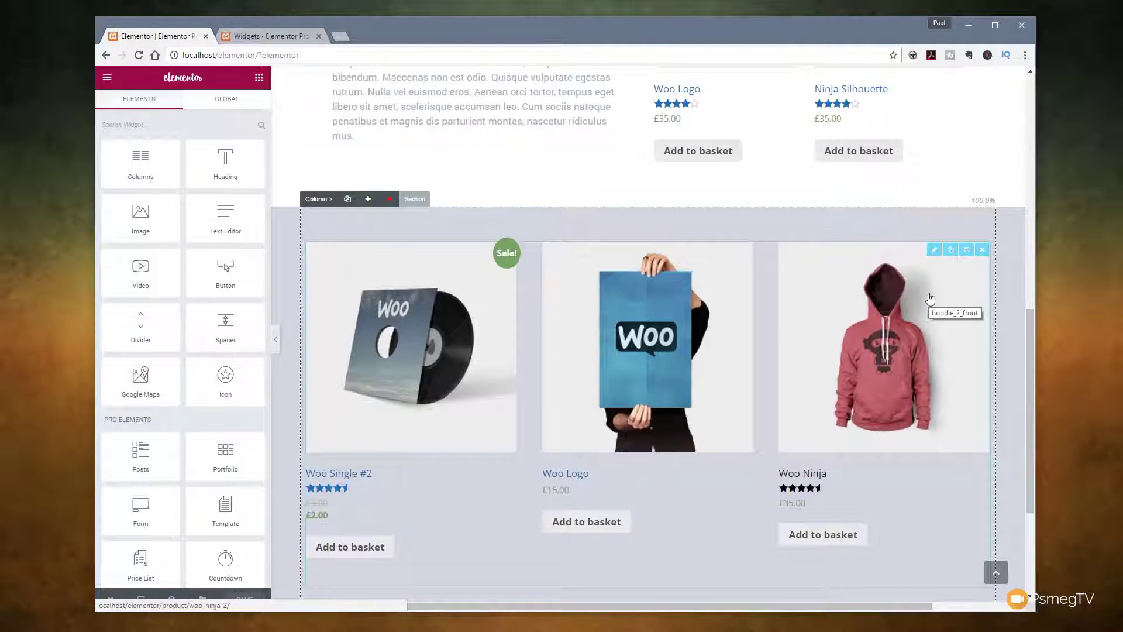
{"action": "left_click", "coordinate": [967, 250]}
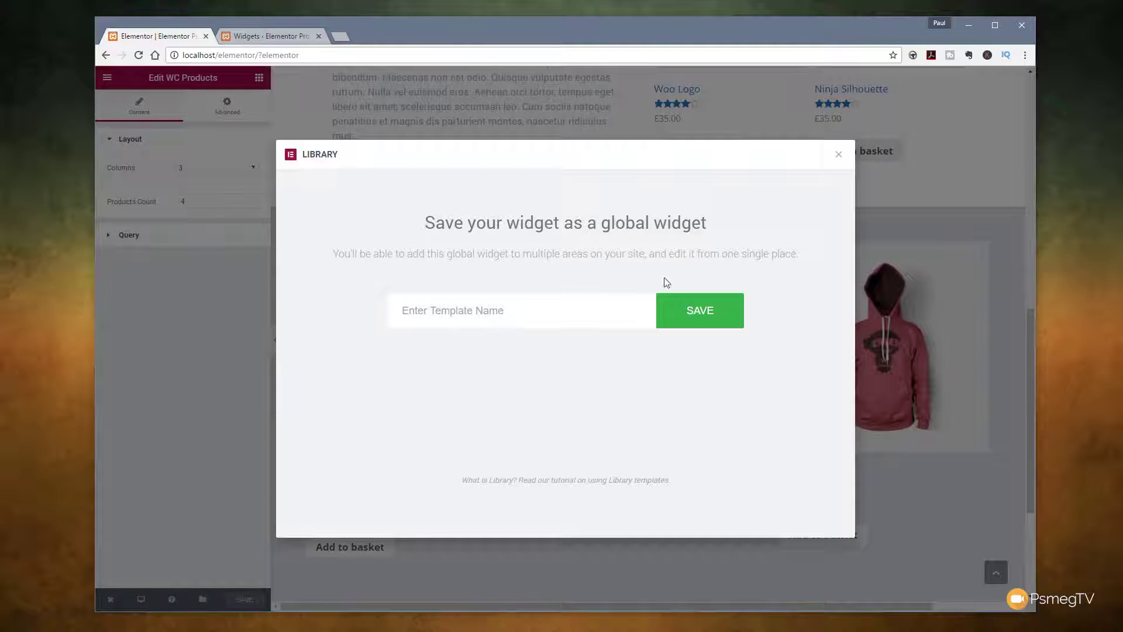
{"action": "left_click", "coordinate": [485, 311]}
{"action": "type", "text": "Woocommerce Global 1"}
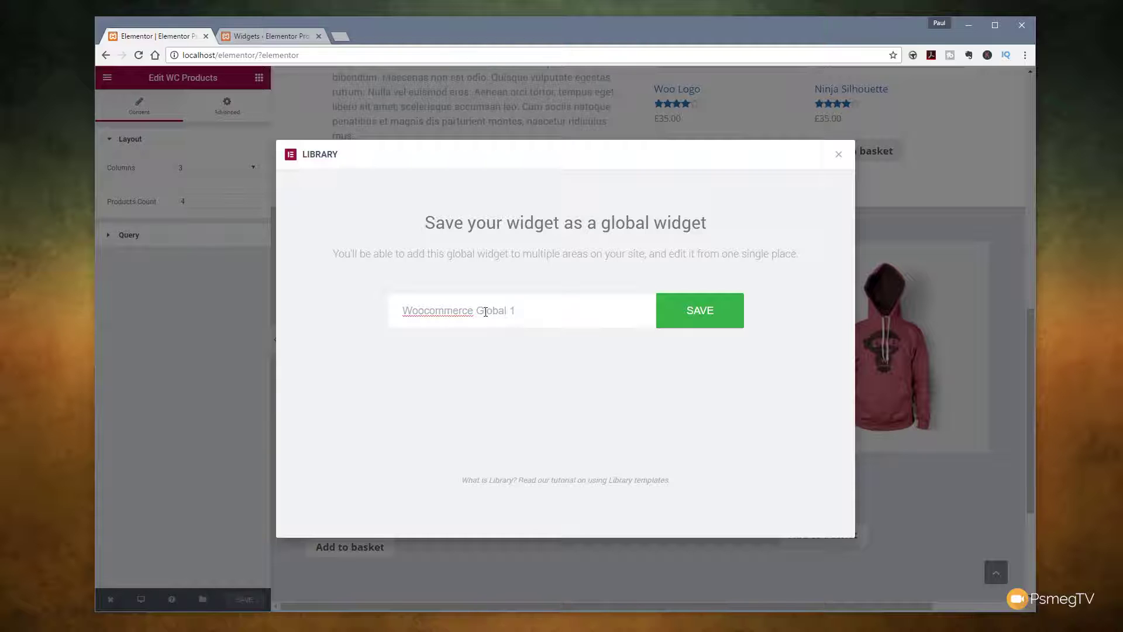
{"action": "left_click", "coordinate": [690, 313]}
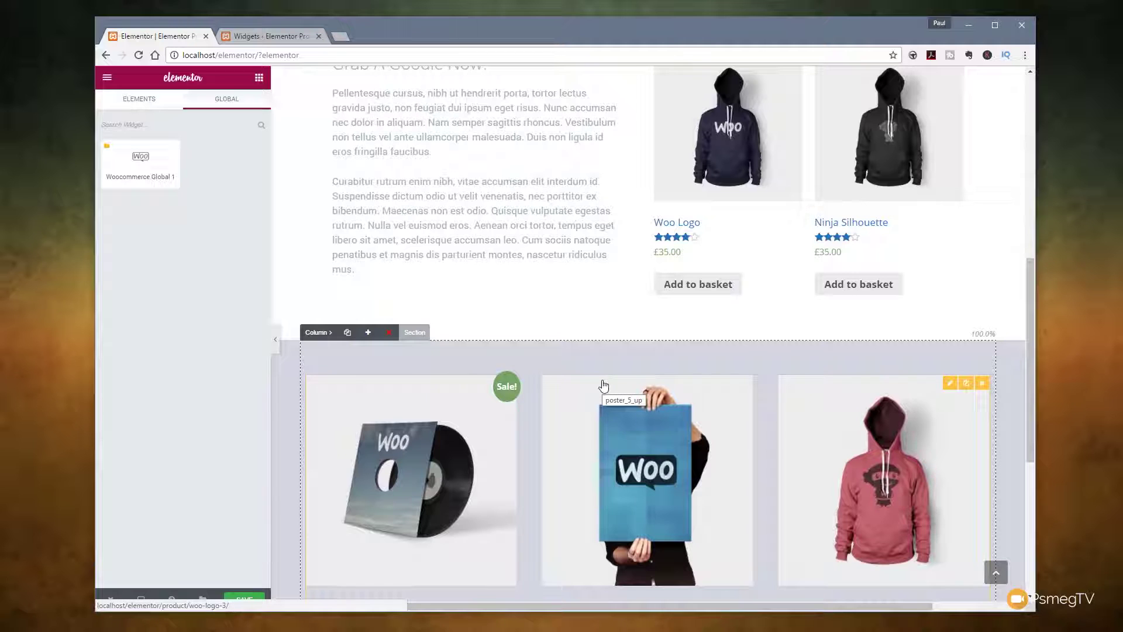
Add the Woocommerce Global 1 widget as a new section at the end of the page
{"action": "left_click", "coordinate": [238, 102]}
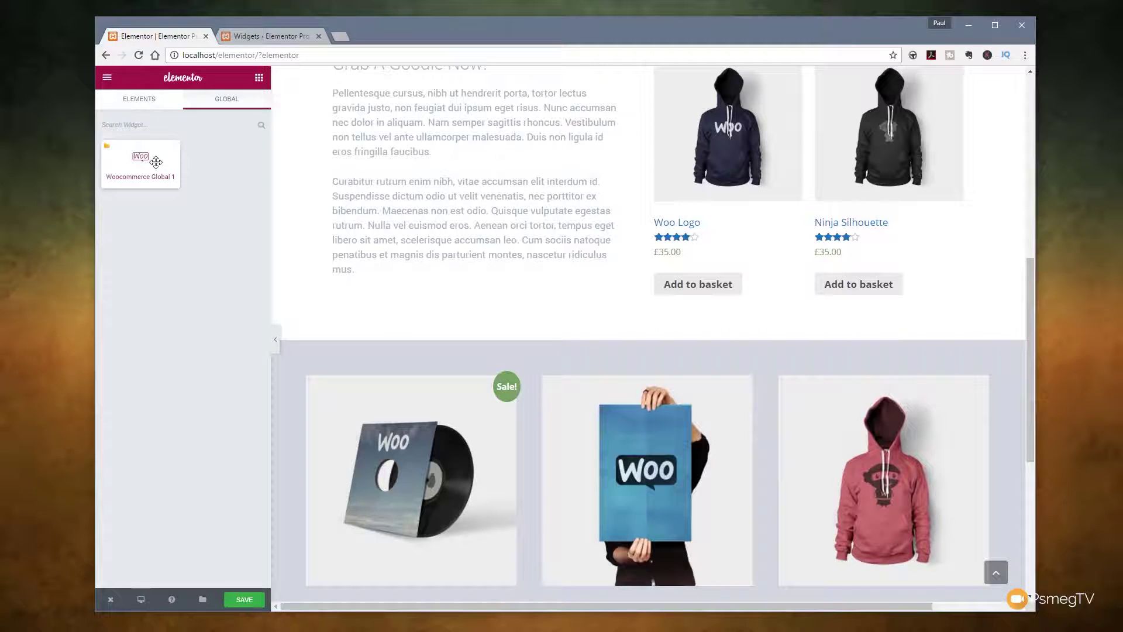
{"action": "scroll", "coordinate": [610, 435], "scroll_direction": "down", "scroll_amount": 1}
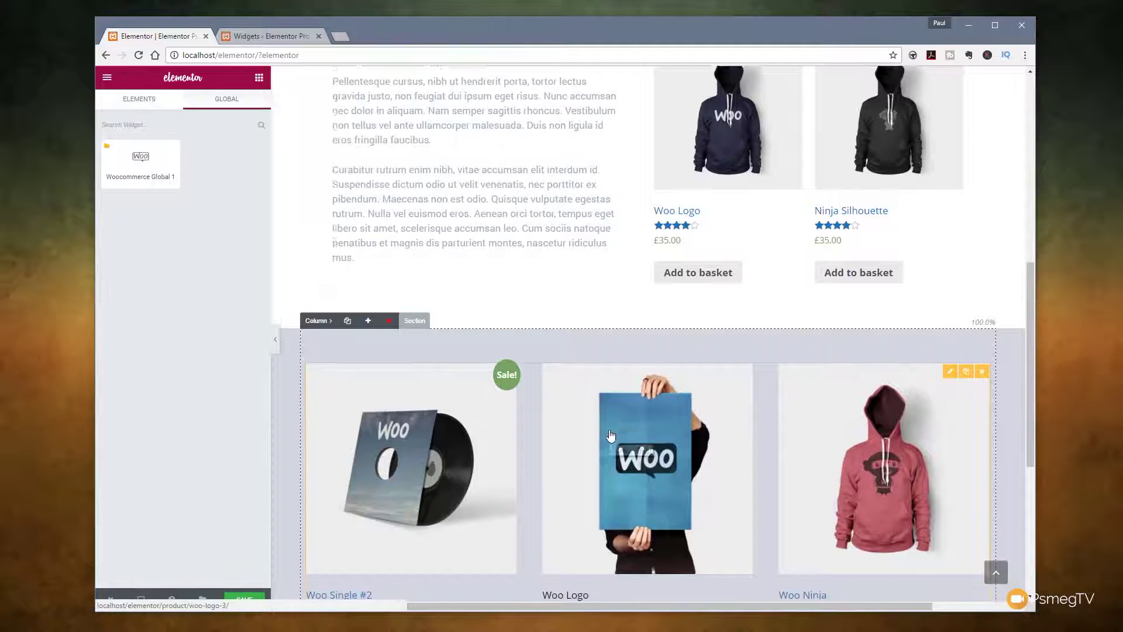
{"action": "scroll", "coordinate": [610, 436], "scroll_direction": "down", "scroll_amount": 5}
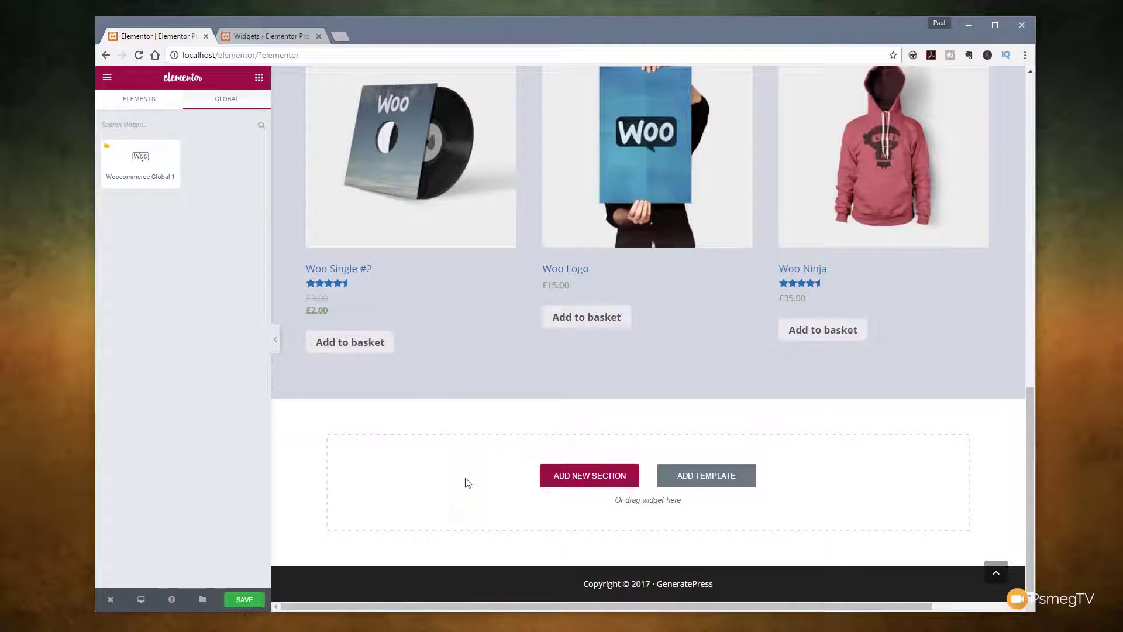
{"action": "left_click_drag", "start_coordinate": [146, 166], "coordinate": [468, 475]}
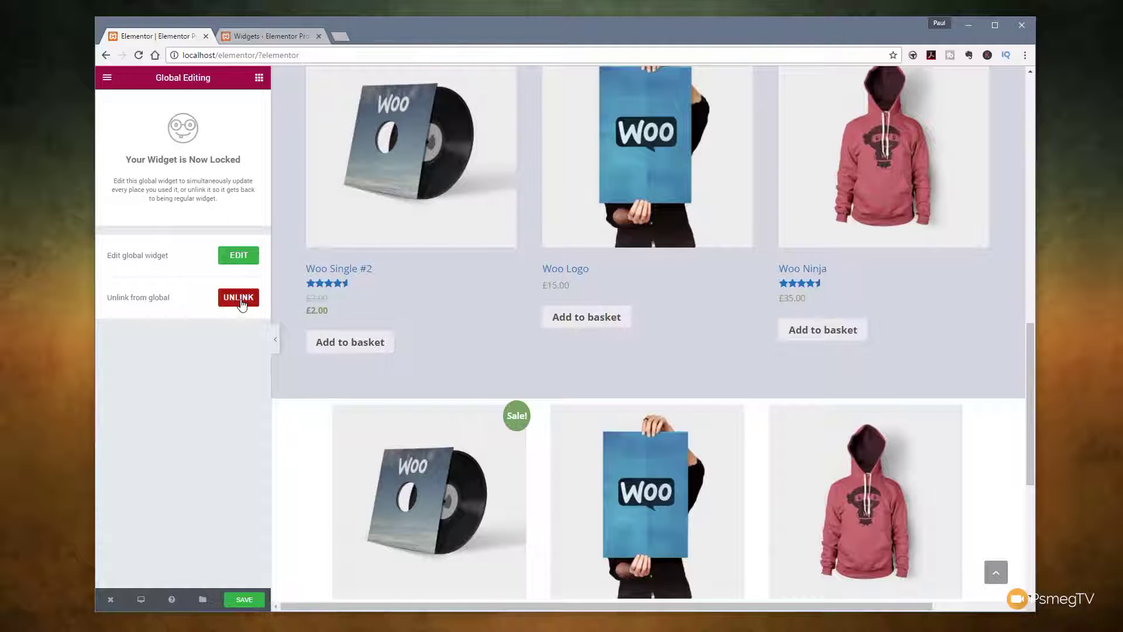
Examine the global widget's layout, query and advanced settings, and return to the list of global widgets
{"action": "left_click", "coordinate": [237, 254]}
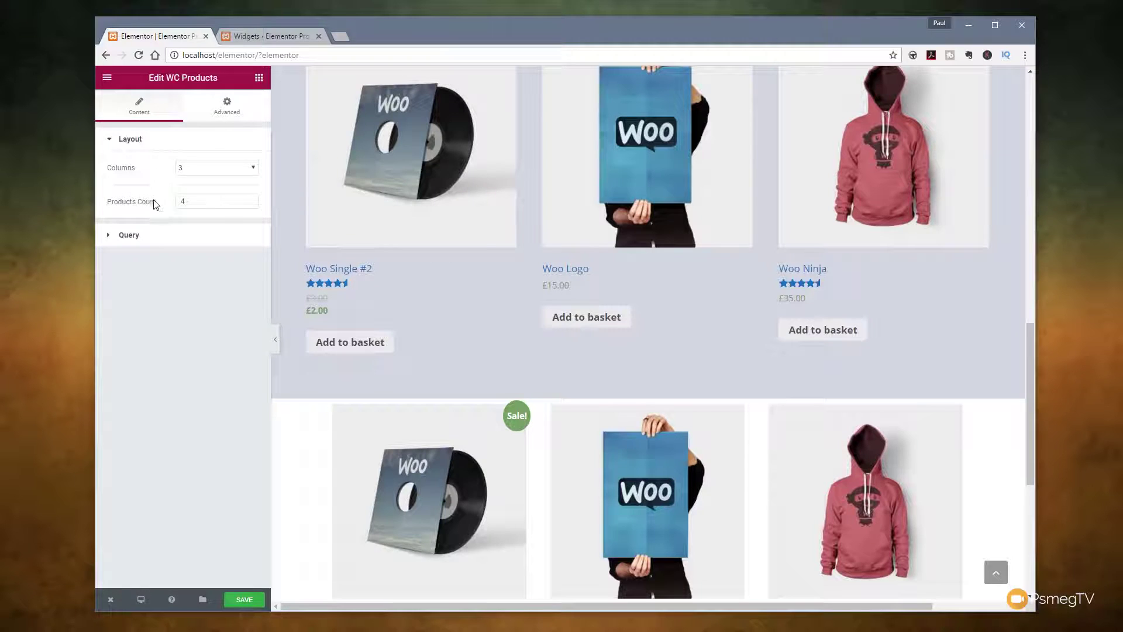
{"action": "left_click", "coordinate": [146, 237]}
{"action": "left_click", "coordinate": [227, 106]}
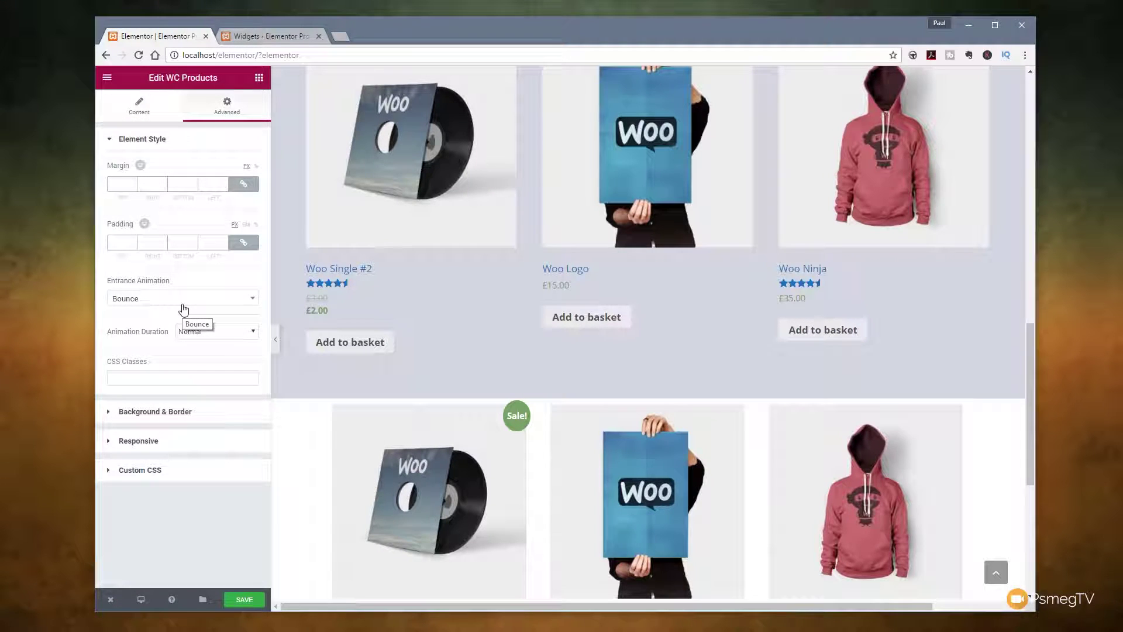
{"action": "left_click", "coordinate": [258, 77]}
{"action": "left_click", "coordinate": [217, 100]}
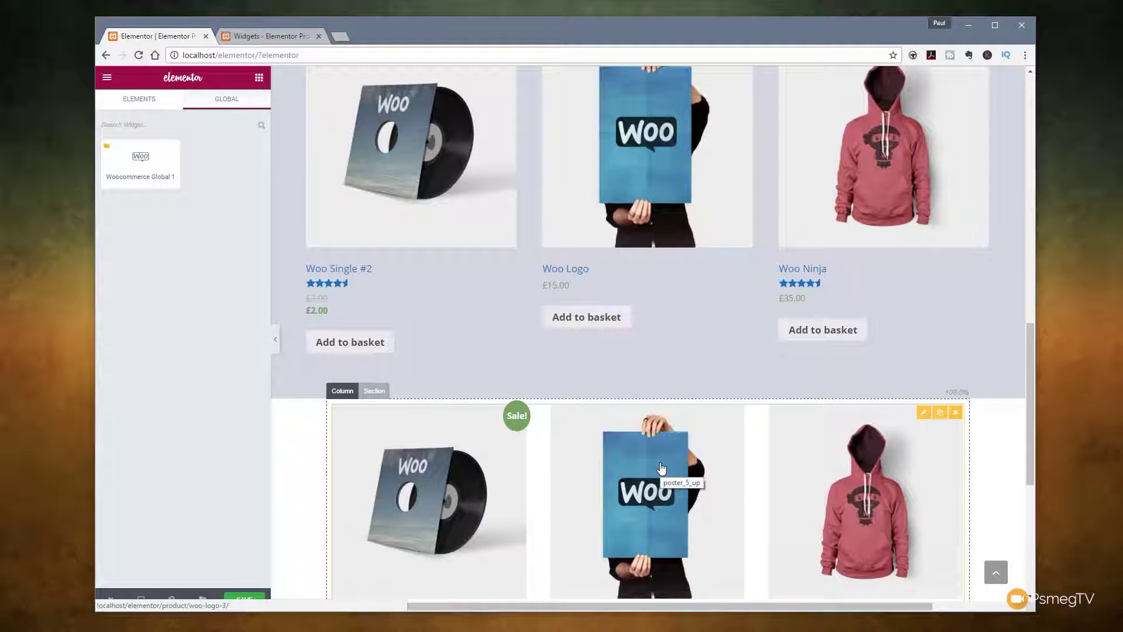
Unlink the added products widget at the end of the page from its global widget
{"action": "left_click", "coordinate": [923, 413]}
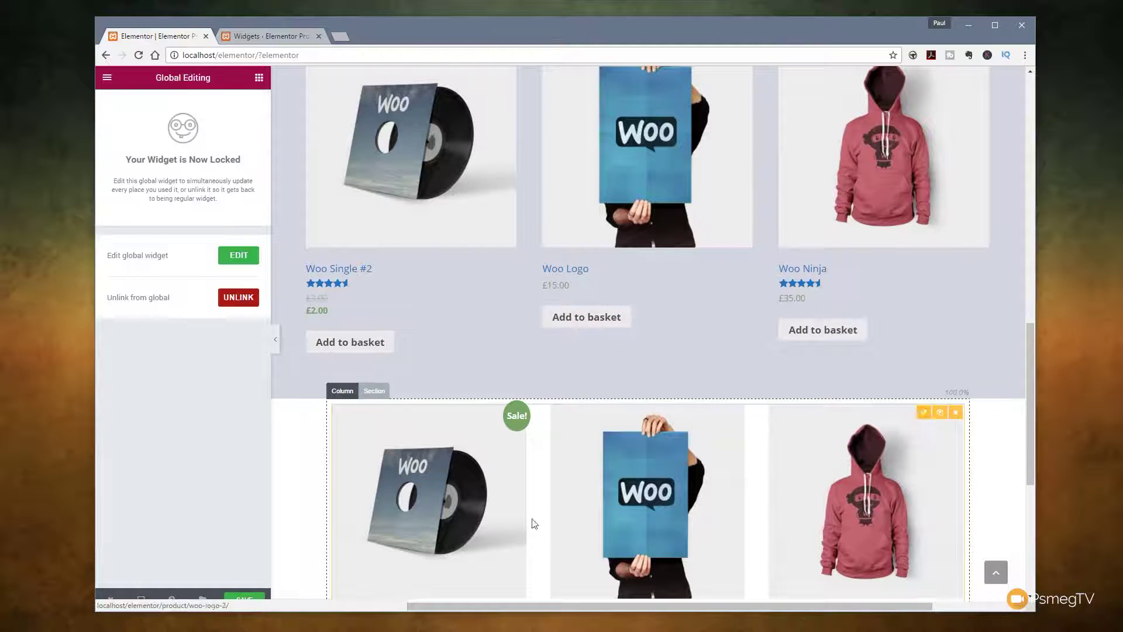
{"action": "left_click", "coordinate": [238, 298]}
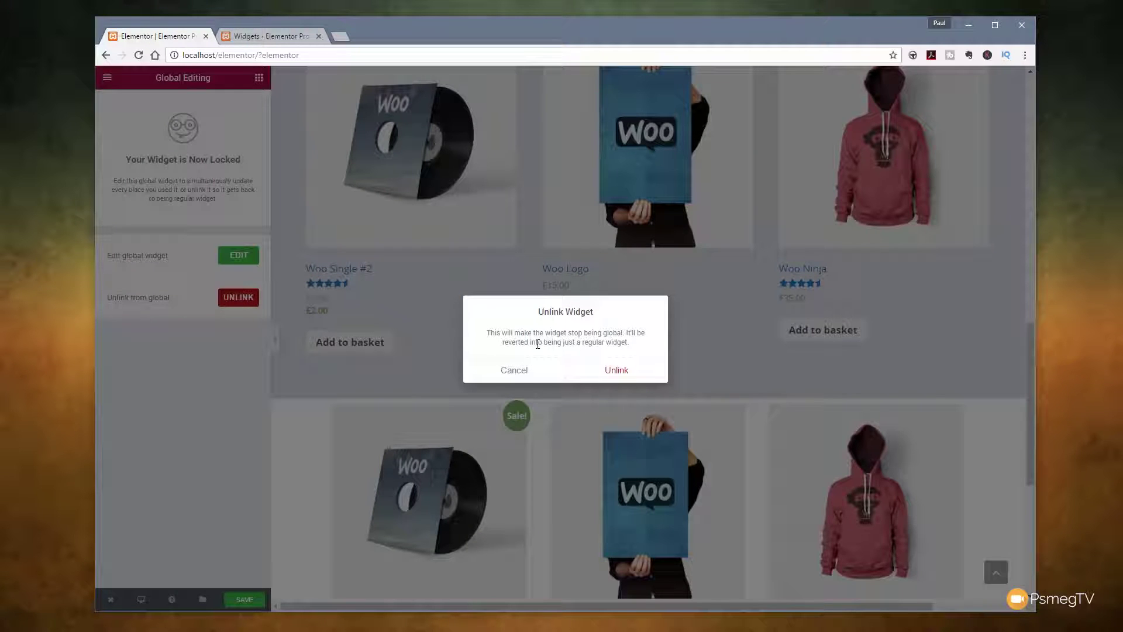
{"action": "left_click", "coordinate": [618, 370]}
Delete the unlinked products widget and the empty section that contained it
{"action": "scroll", "coordinate": [364, 333], "scroll_direction": "down", "scroll_amount": 3}
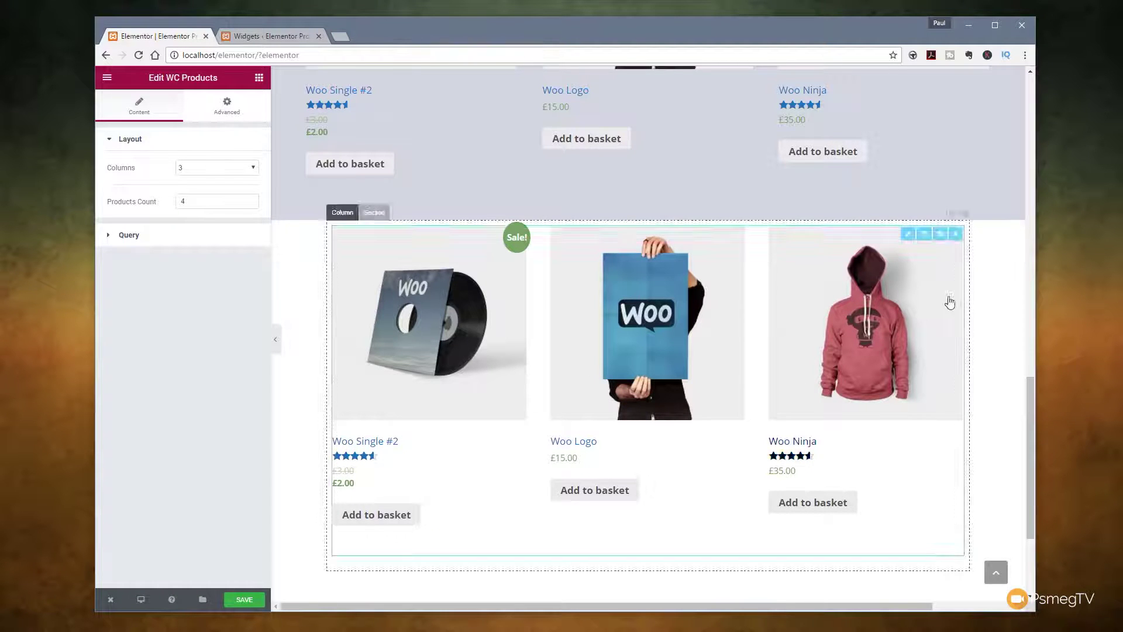
{"action": "left_click", "coordinate": [955, 235]}
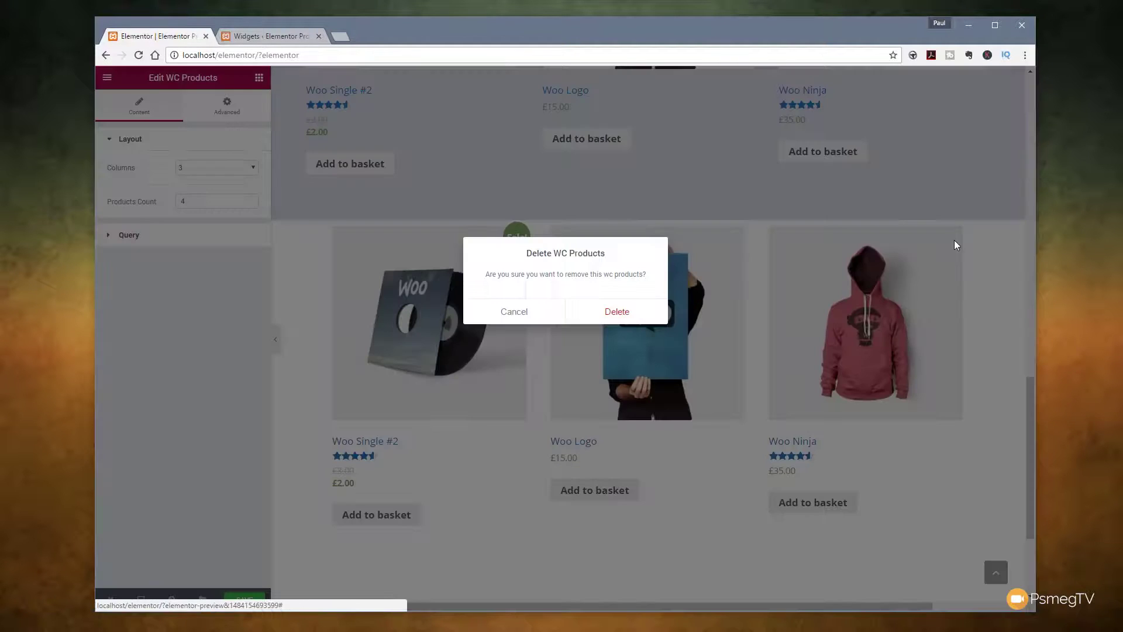
{"action": "left_click", "coordinate": [632, 316]}
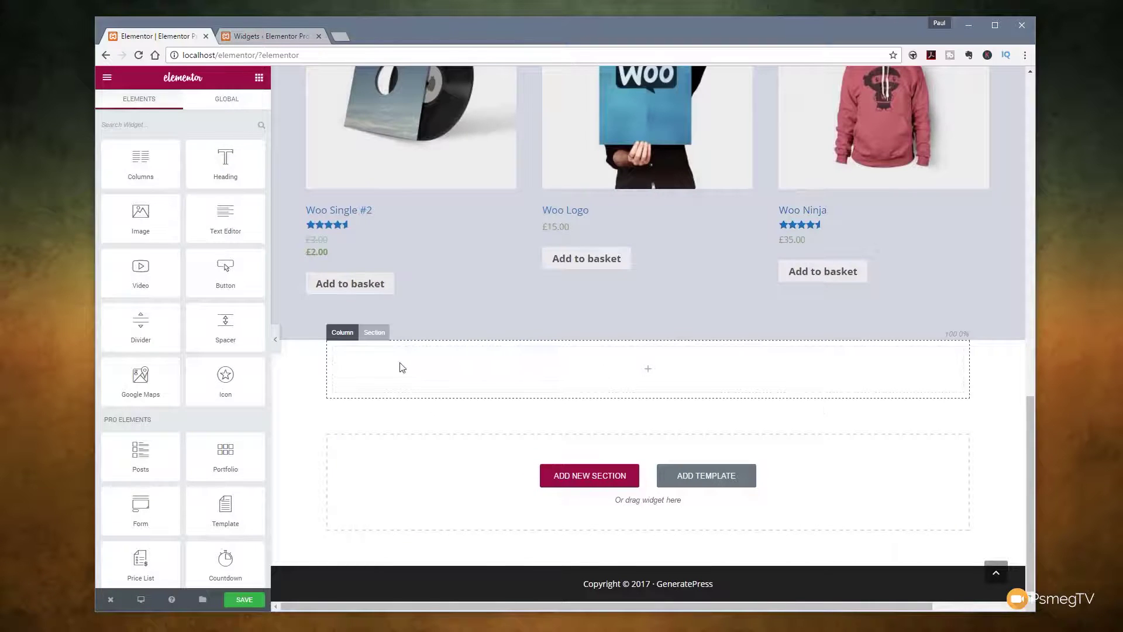
{"action": "left_click", "coordinate": [374, 332]}
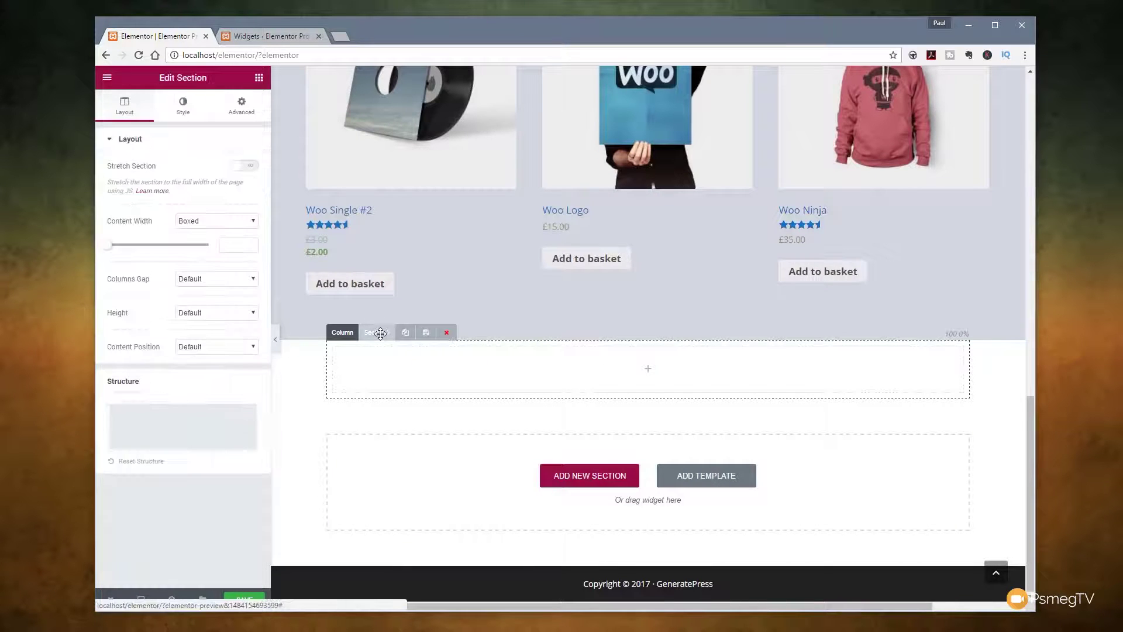
{"action": "left_click", "coordinate": [446, 333]}
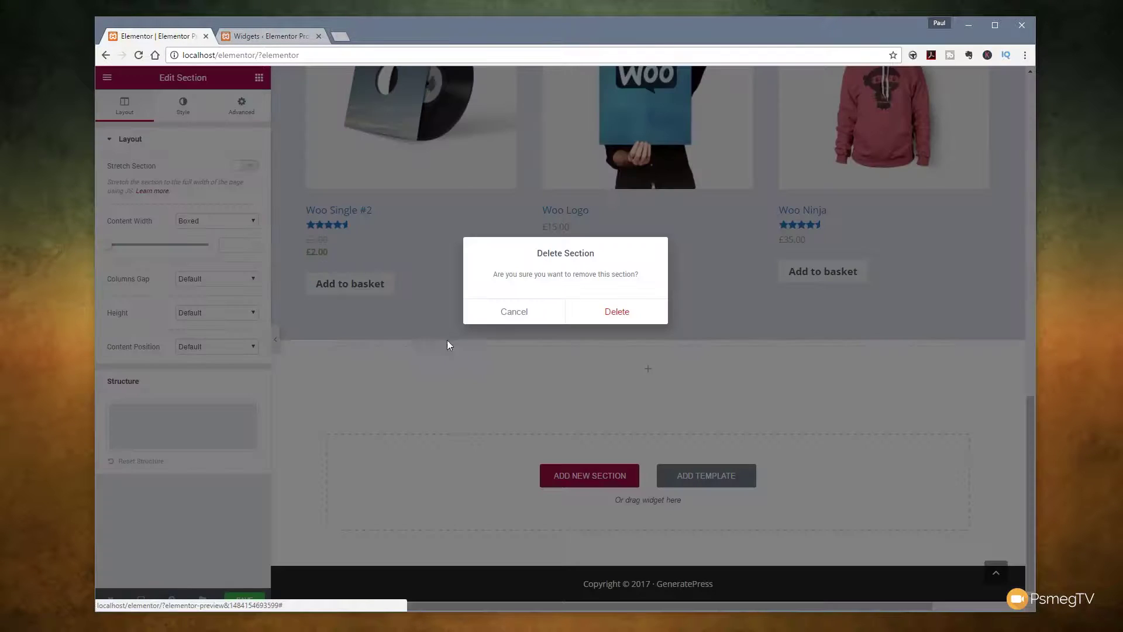
{"action": "left_click", "coordinate": [614, 305]}
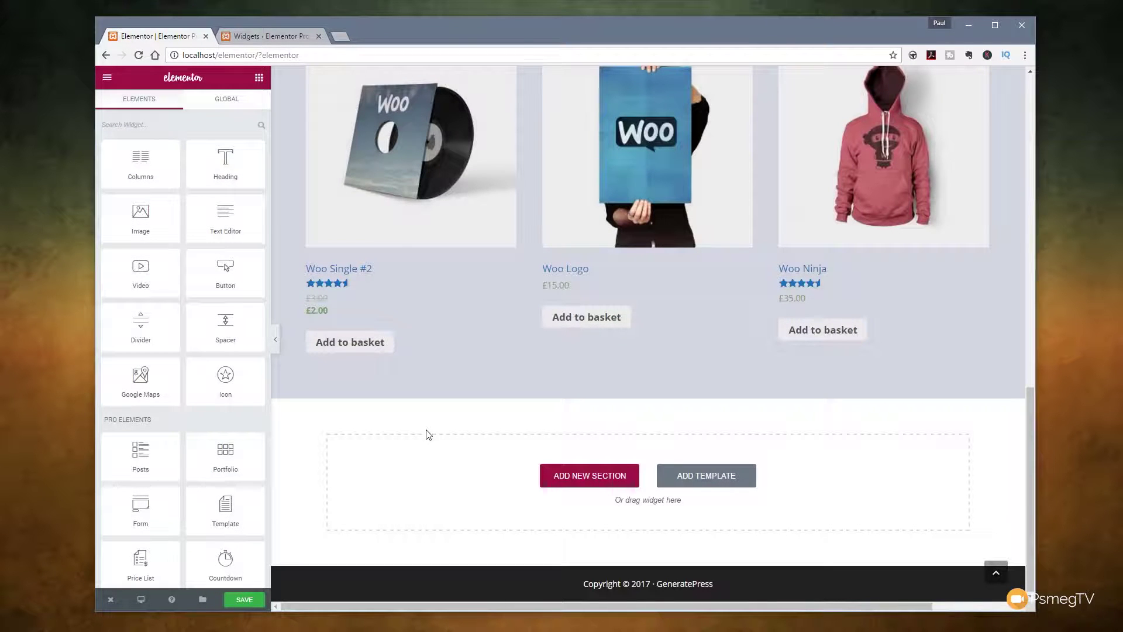
Save the page and go back to the WordPress dashboard
{"action": "left_click", "coordinate": [244, 599]}
{"action": "mouse_move", "coordinate": [114, 602]}
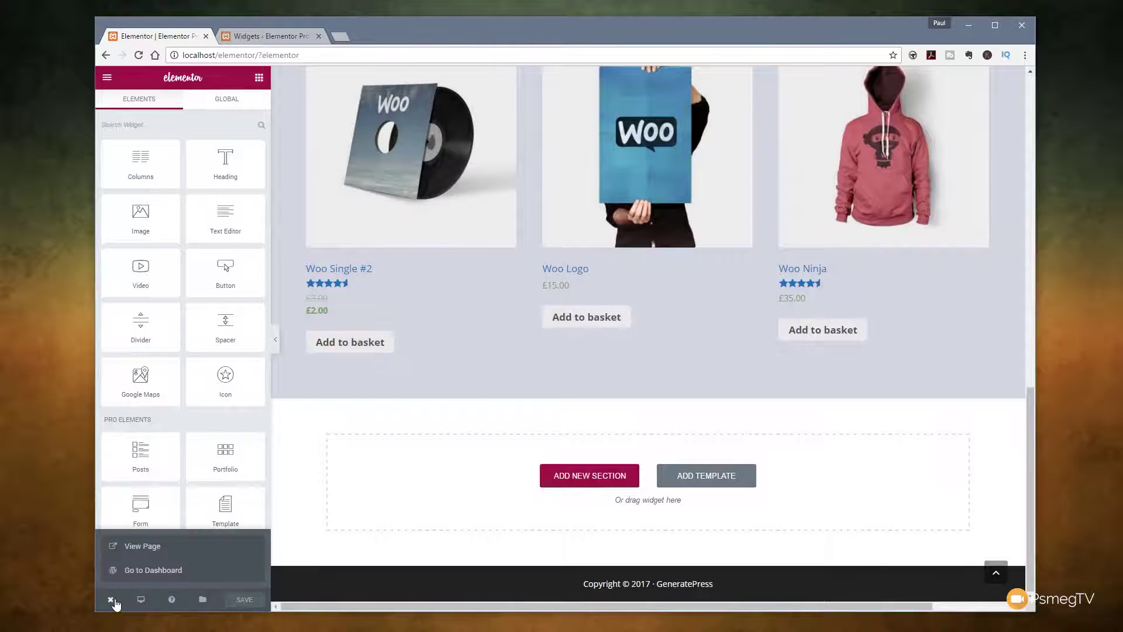
{"action": "left_click", "coordinate": [158, 570]}
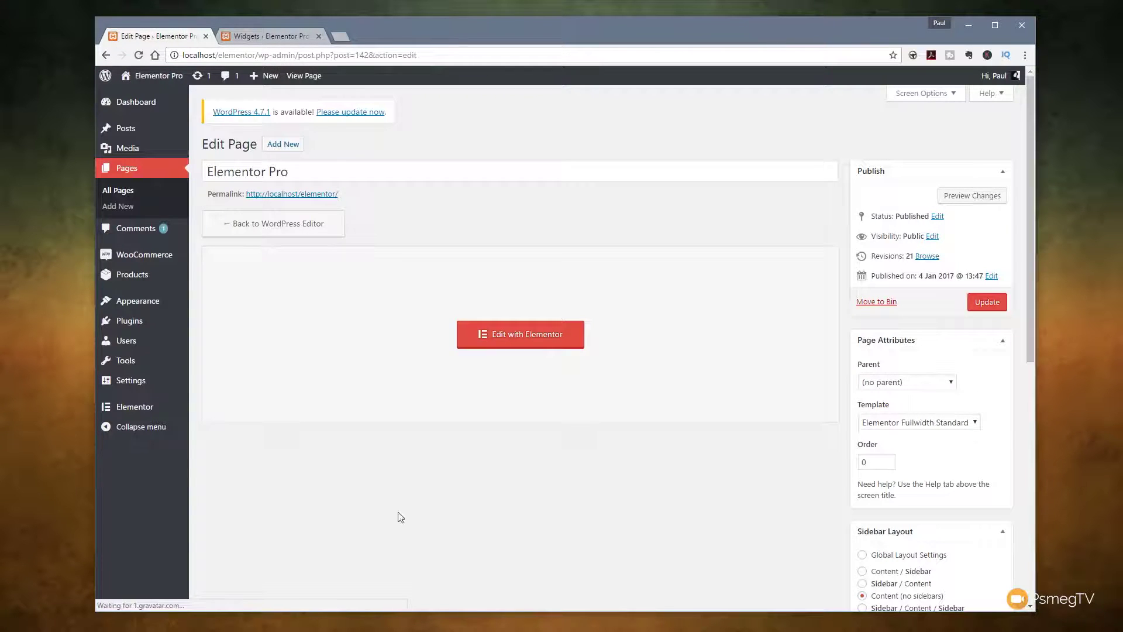
Create a new page titled "Global Test" and open it in the Elementor editor
{"action": "left_click", "coordinate": [128, 208]}
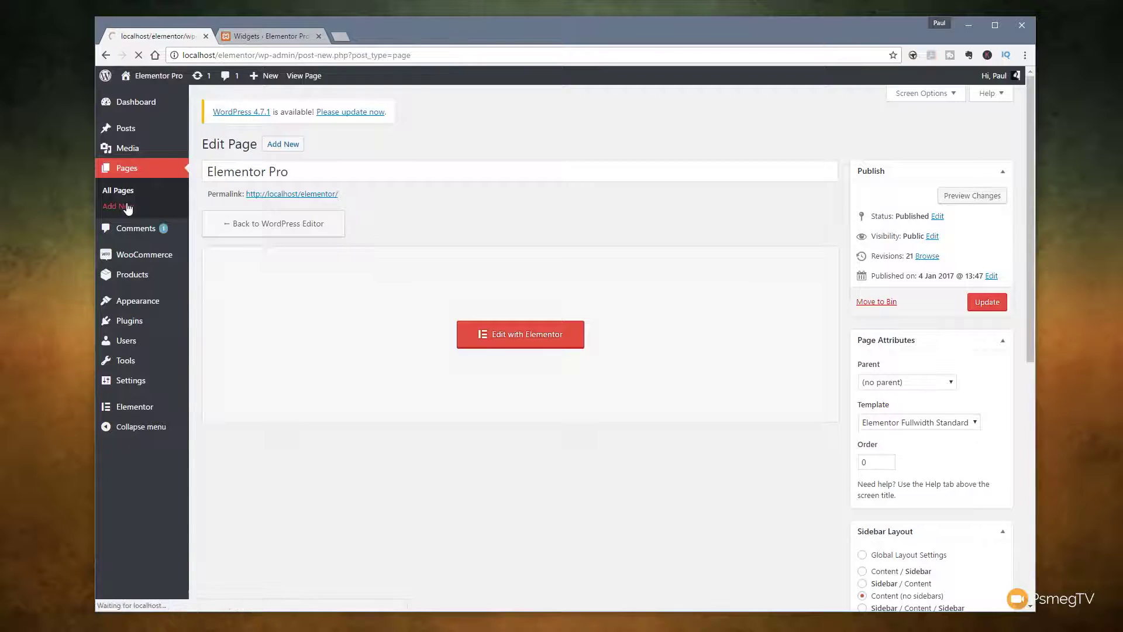
{"action": "type", "text": "Gkobal"}
{"action": "key", "text": "BackSpace"}
{"action": "key", "text": "BackSpace"}
{"action": "key", "text": "BackSpace"}
{"action": "key", "text": "BackSpace"}
{"action": "key", "text": "BackSpace"}
{"action": "type", "text": "lobal Test"}
{"action": "left_click", "coordinate": [272, 237]}
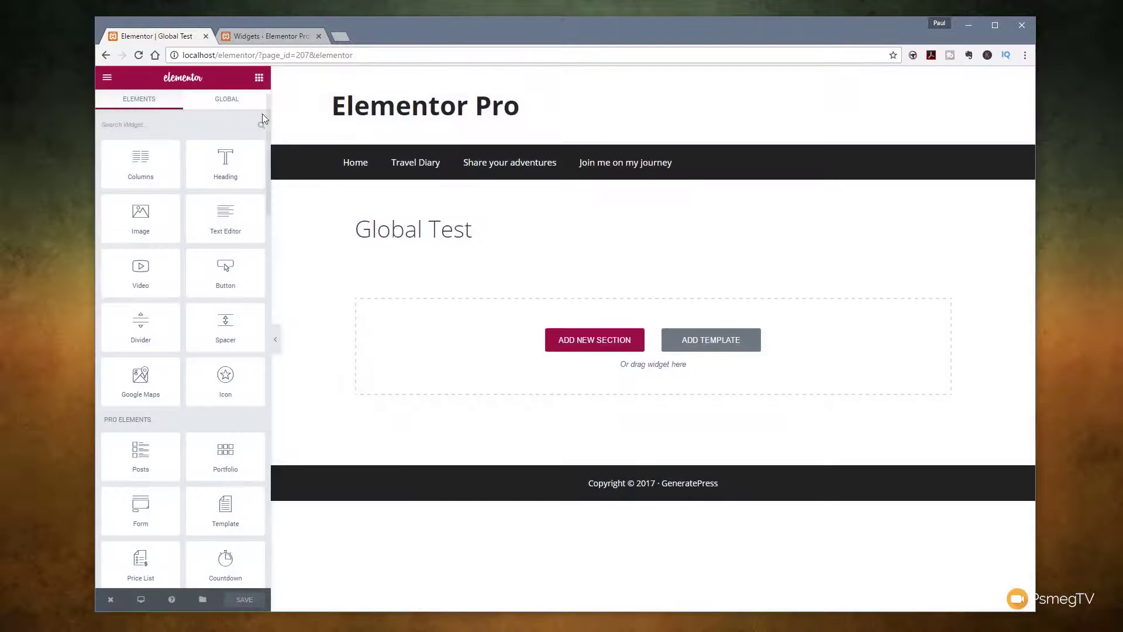
Place the Woocommerce Global 1 widget in the empty content area of the Global Test page
{"action": "left_click", "coordinate": [222, 103]}
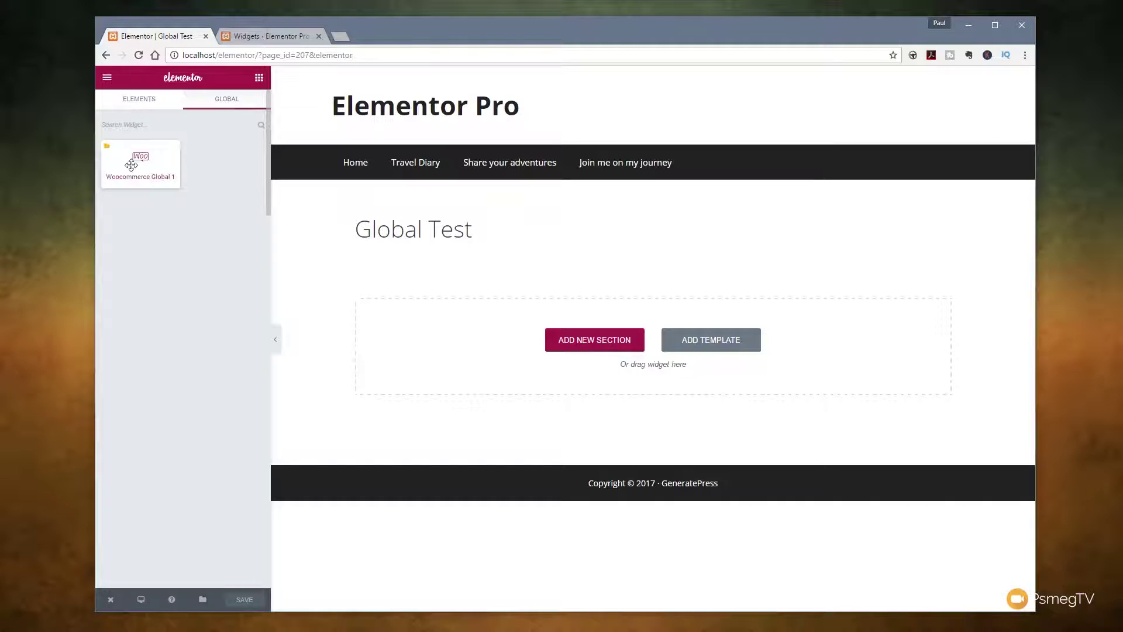
{"action": "left_click_drag", "start_coordinate": [131, 161], "coordinate": [471, 366]}
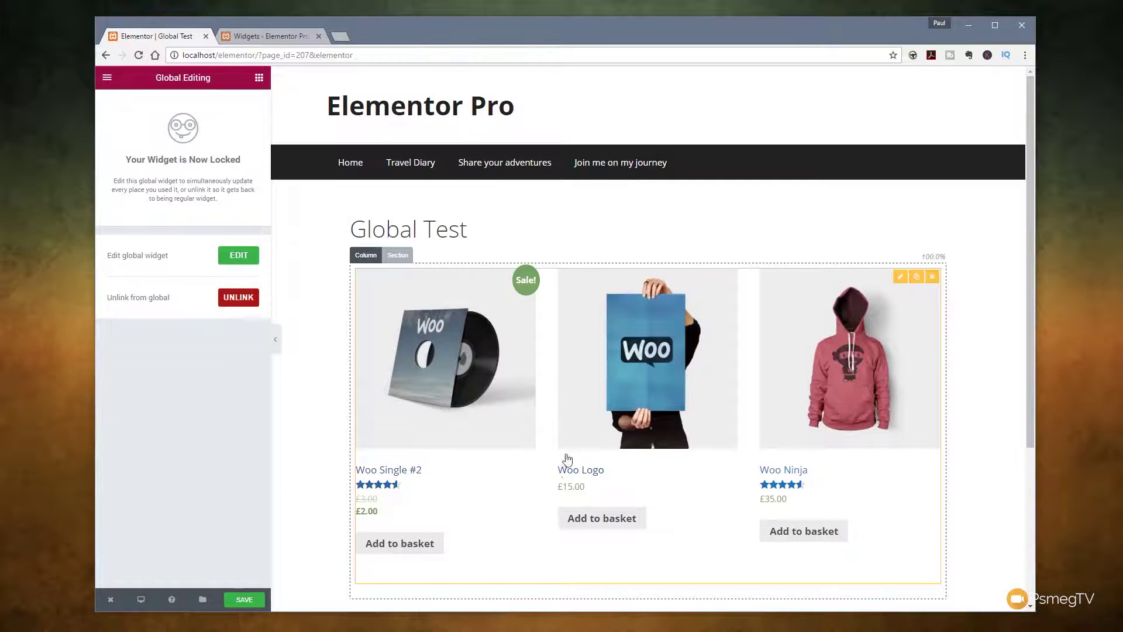
Edit the global products widget to show 2 columns and save the page
{"action": "left_click", "coordinate": [238, 256]}
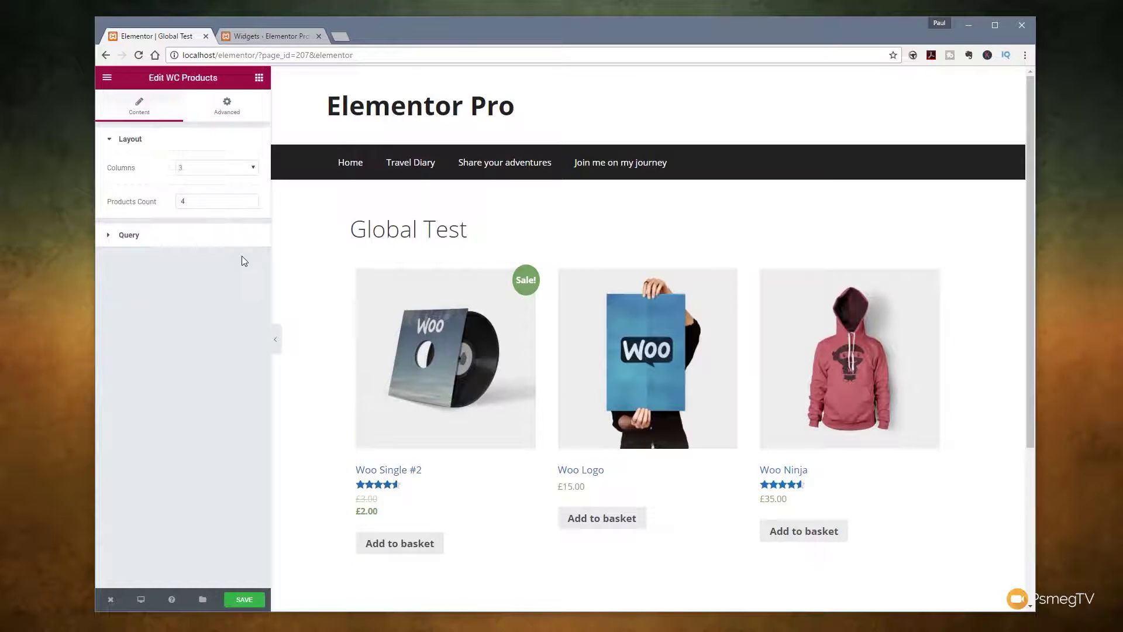
{"action": "left_click", "coordinate": [254, 168]}
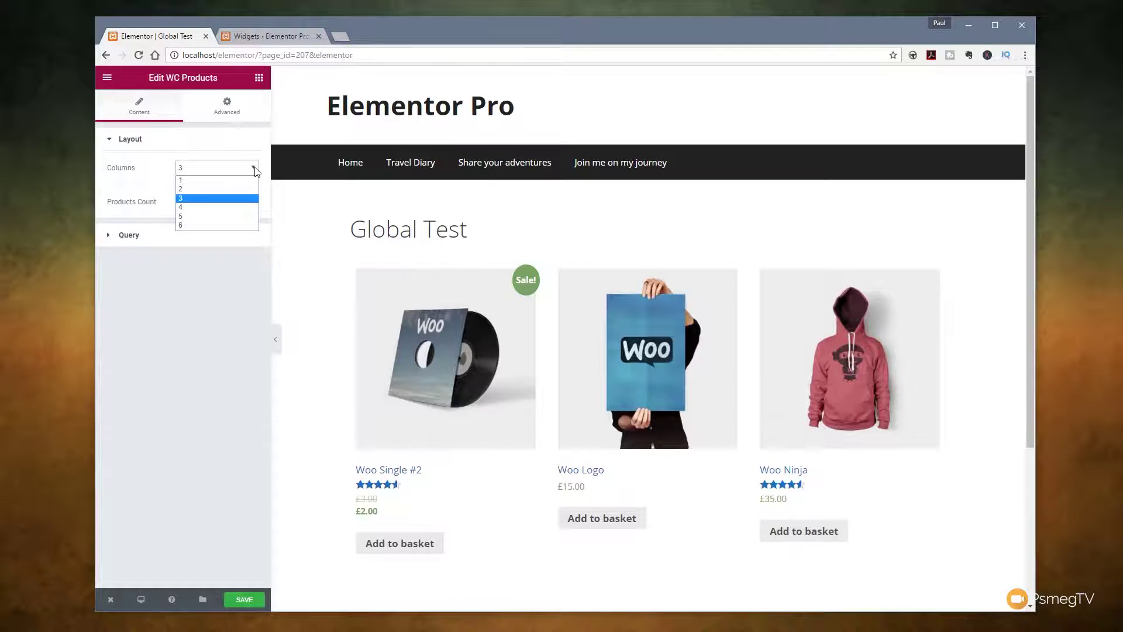
{"action": "left_click", "coordinate": [217, 188]}
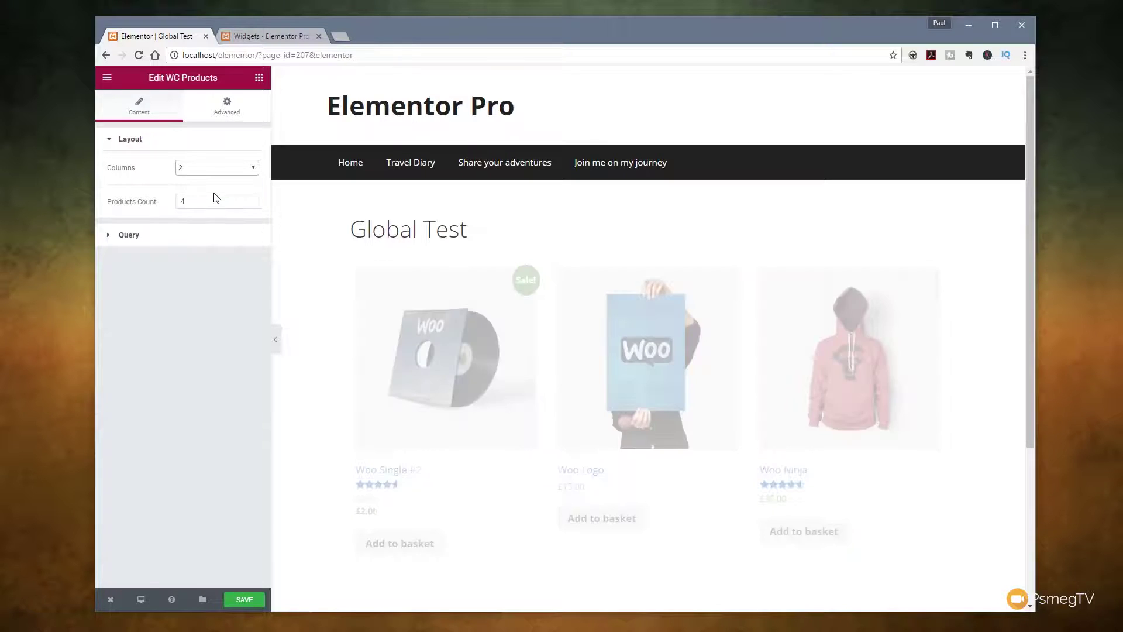
{"action": "left_click", "coordinate": [244, 600]}
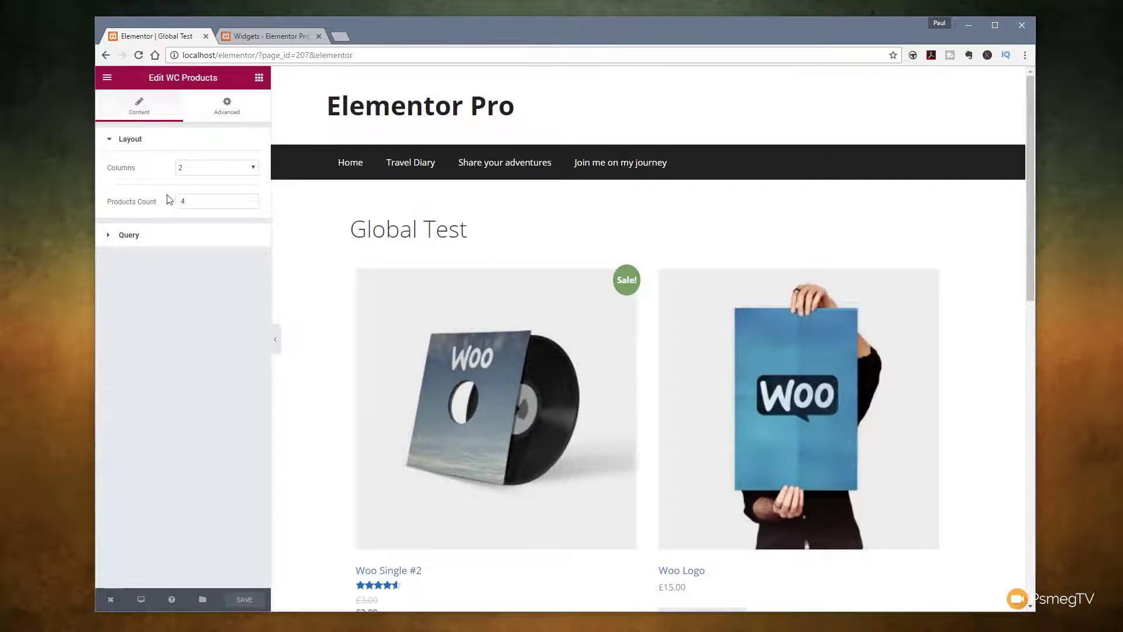
Return to the WordPress dashboard and open the Elementor Pro front page from the list of all pages
{"action": "mouse_move", "coordinate": [110, 603]}
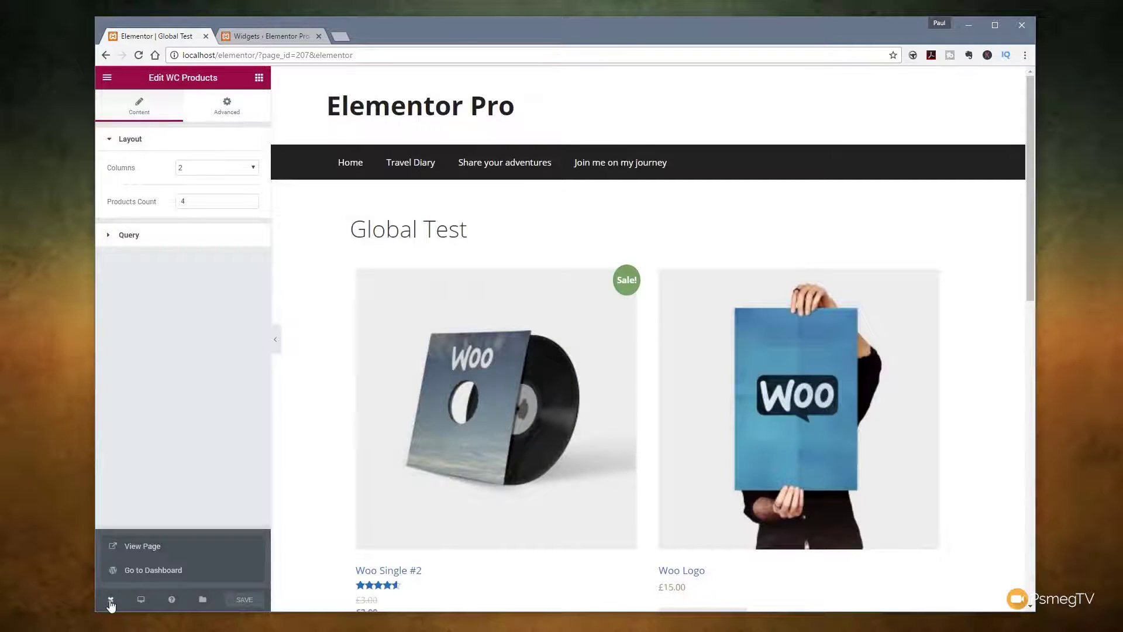
{"action": "left_click", "coordinate": [153, 571]}
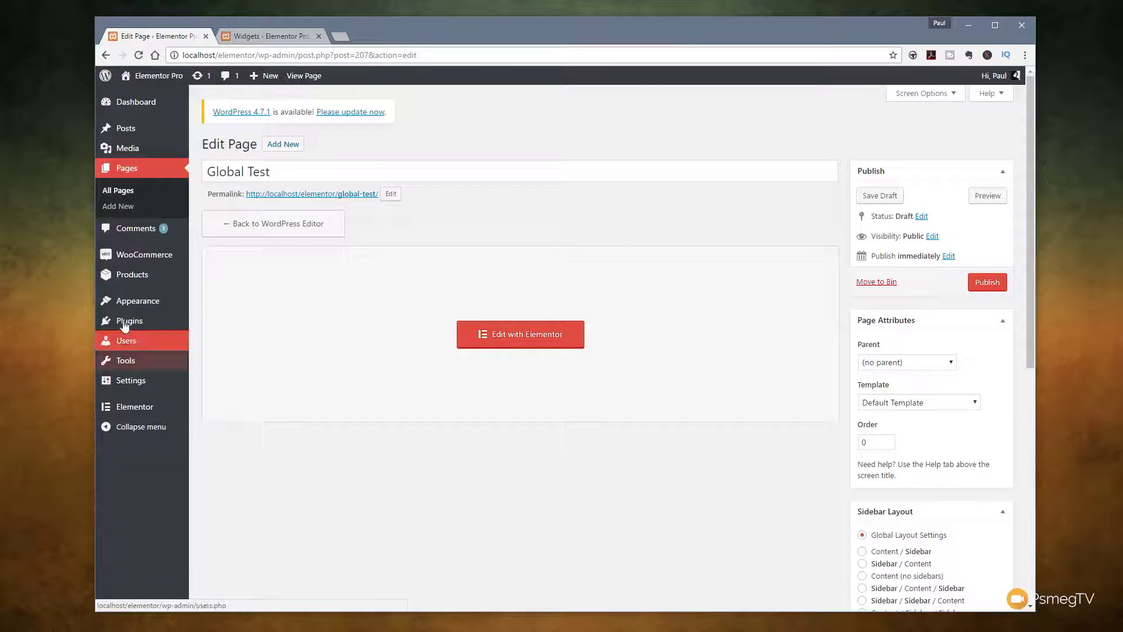
{"action": "left_click", "coordinate": [124, 192]}
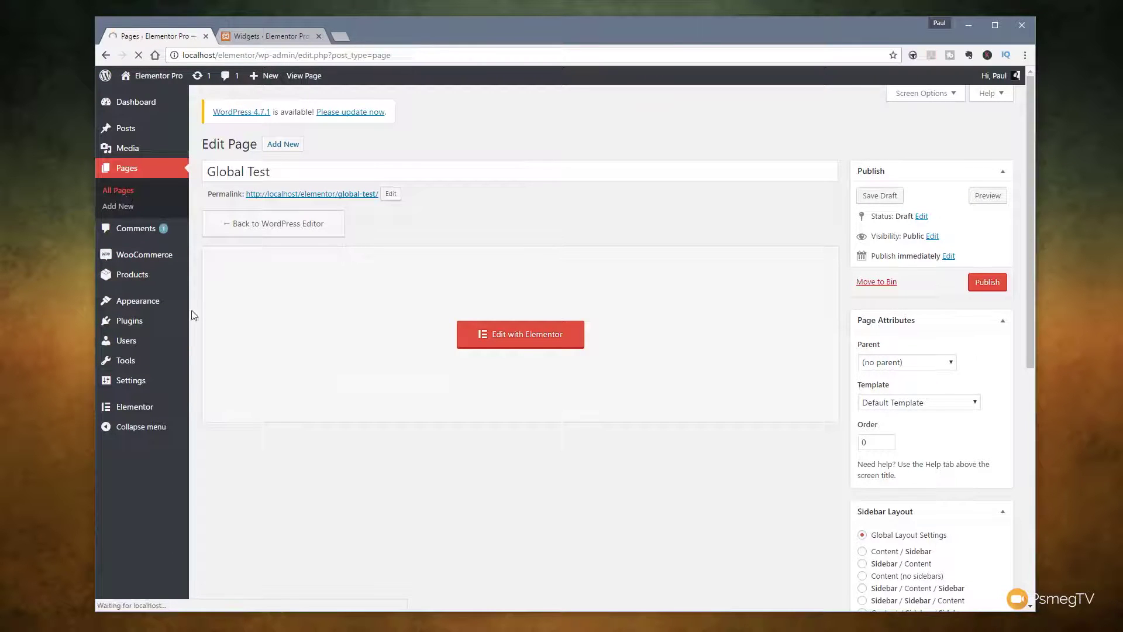
{"action": "scroll", "coordinate": [422, 368], "scroll_direction": "down", "scroll_amount": 2}
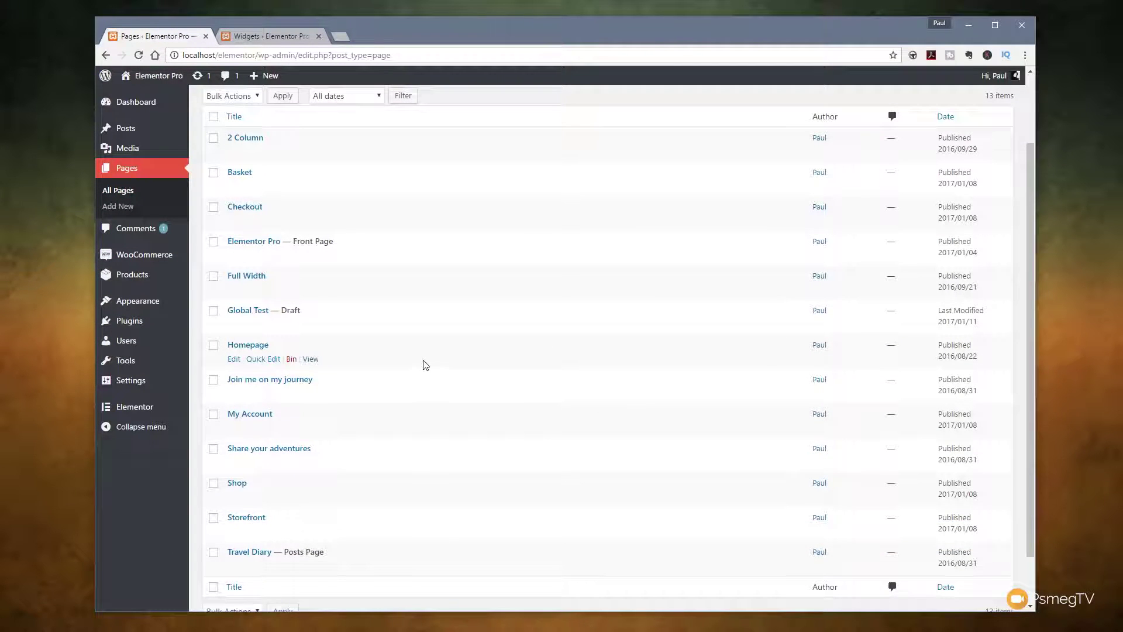
{"action": "left_click", "coordinate": [252, 241]}
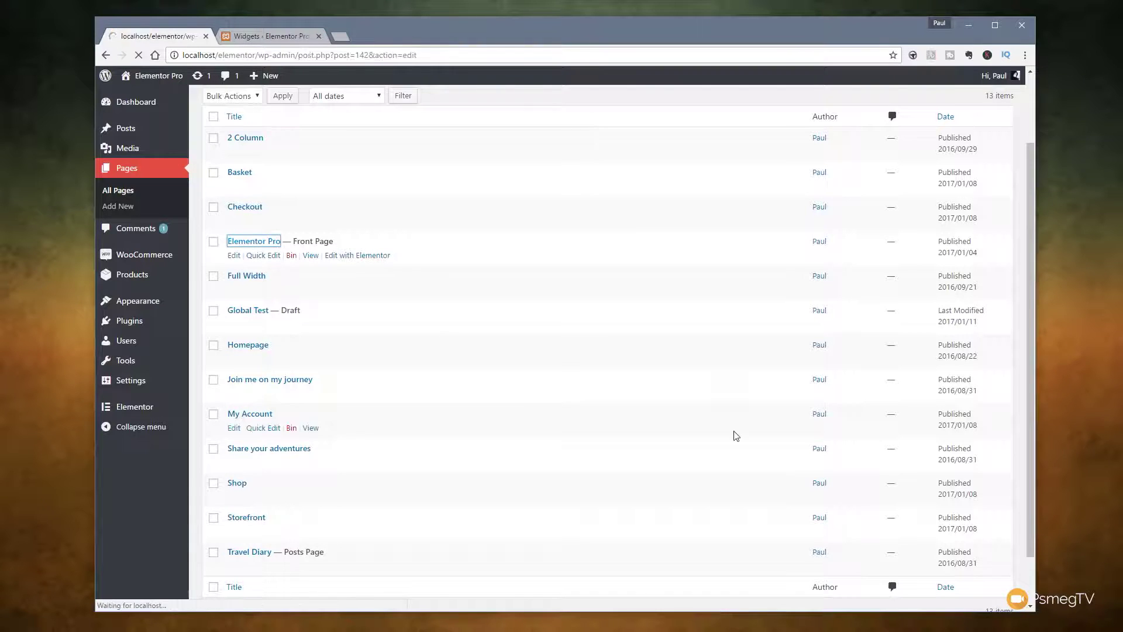
Check the global products widget on the front page in the Elementor editor and return to the dashboard without saving
{"action": "left_click", "coordinate": [509, 336]}
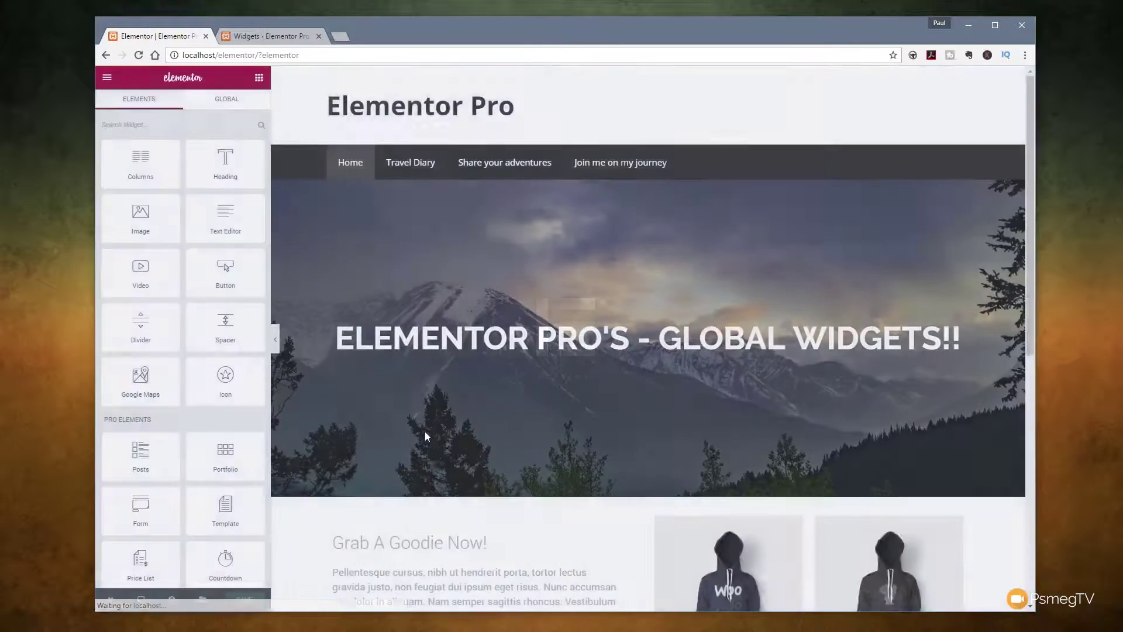
{"action": "scroll", "coordinate": [484, 458], "scroll_direction": "down", "scroll_amount": 14}
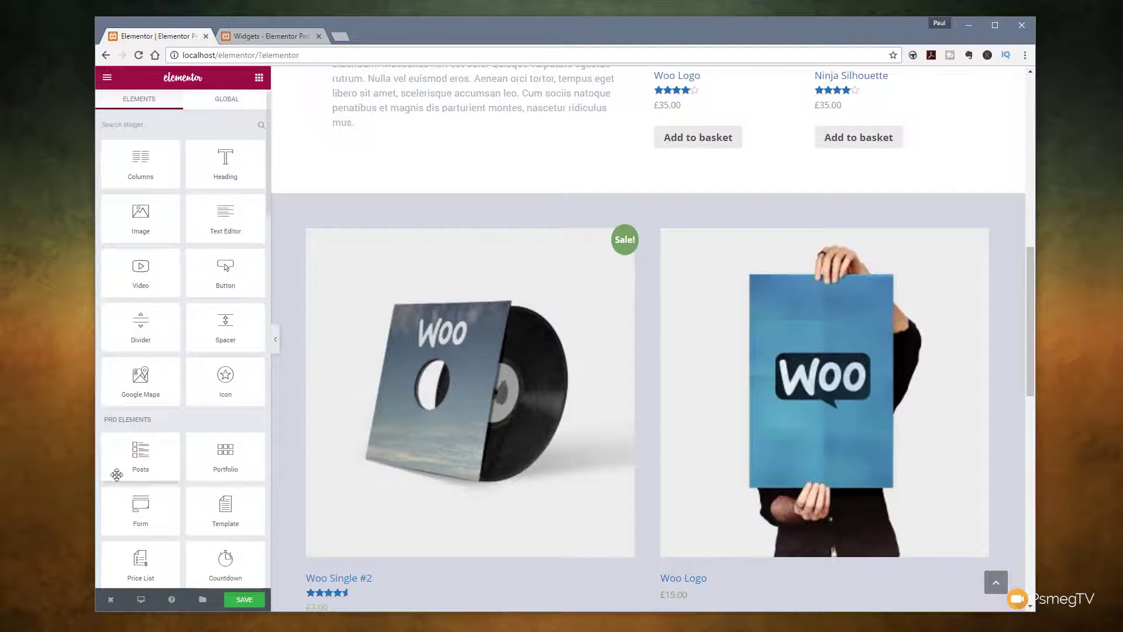
{"action": "mouse_move", "coordinate": [109, 602]}
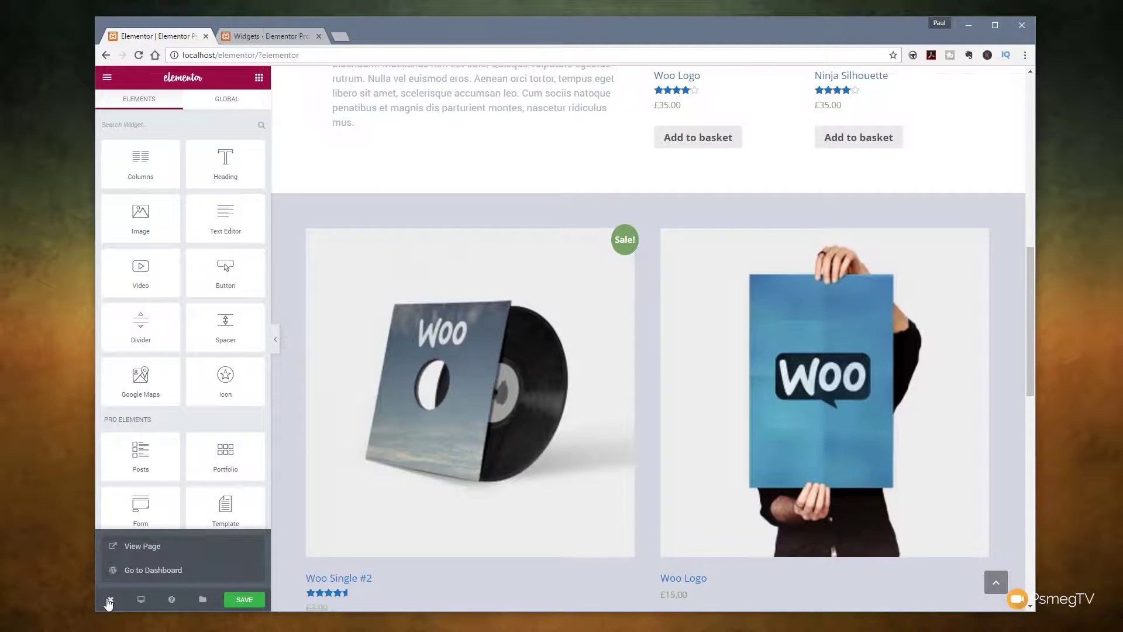
{"action": "left_click", "coordinate": [155, 576]}
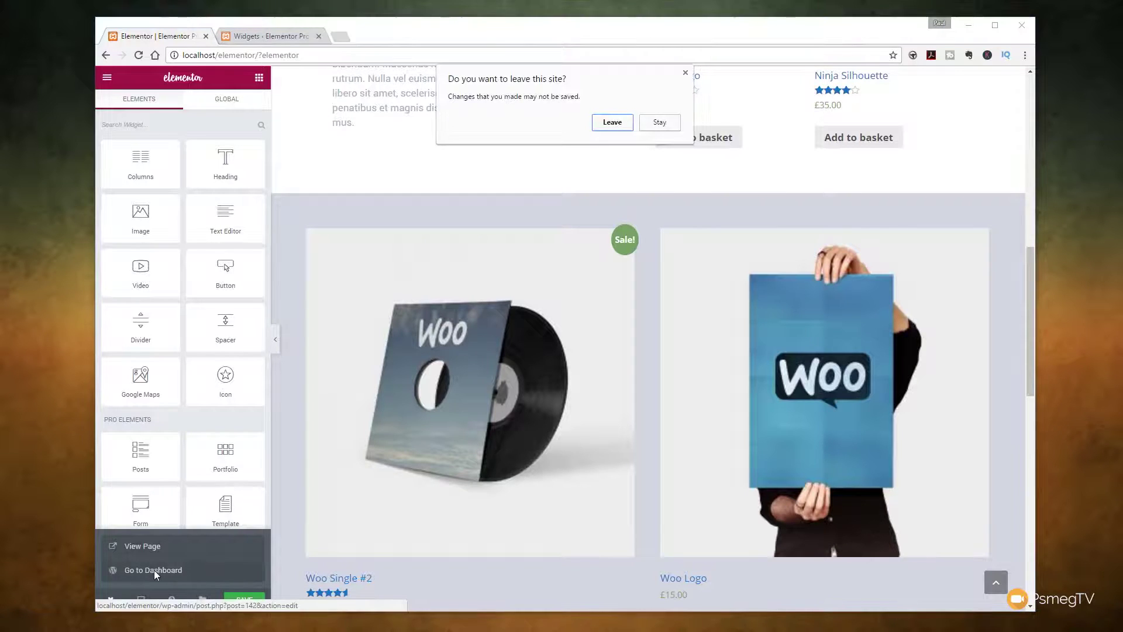
{"action": "left_click", "coordinate": [612, 121]}
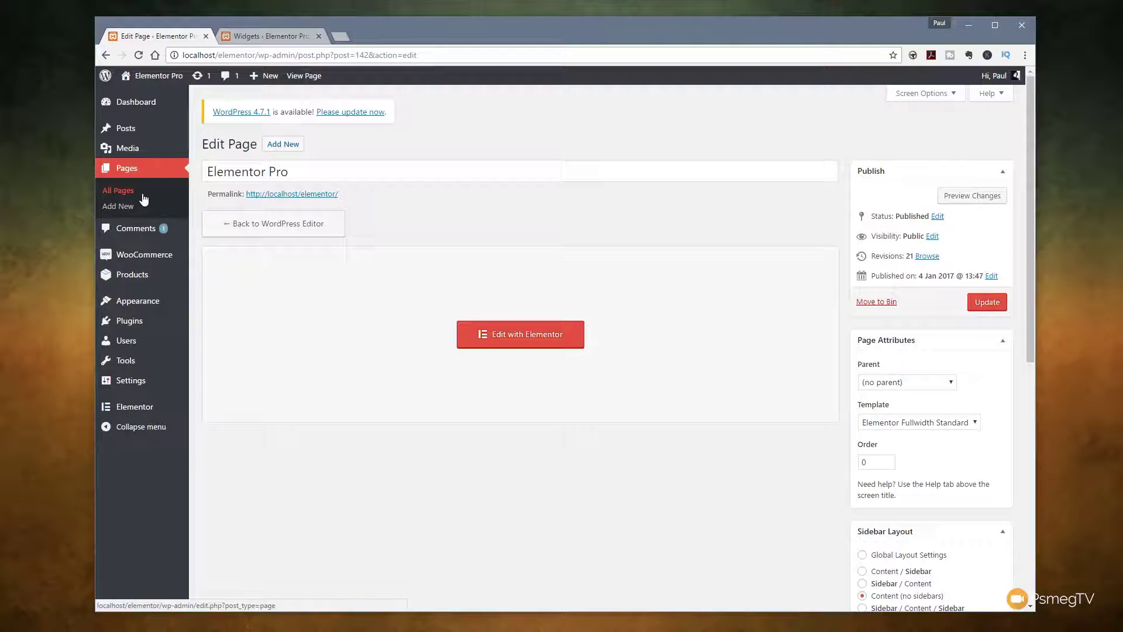
Open Elementor's My Library and select the shortcode of the Woocommerce Global 1 widget
{"action": "mouse_move", "coordinate": [141, 382]}
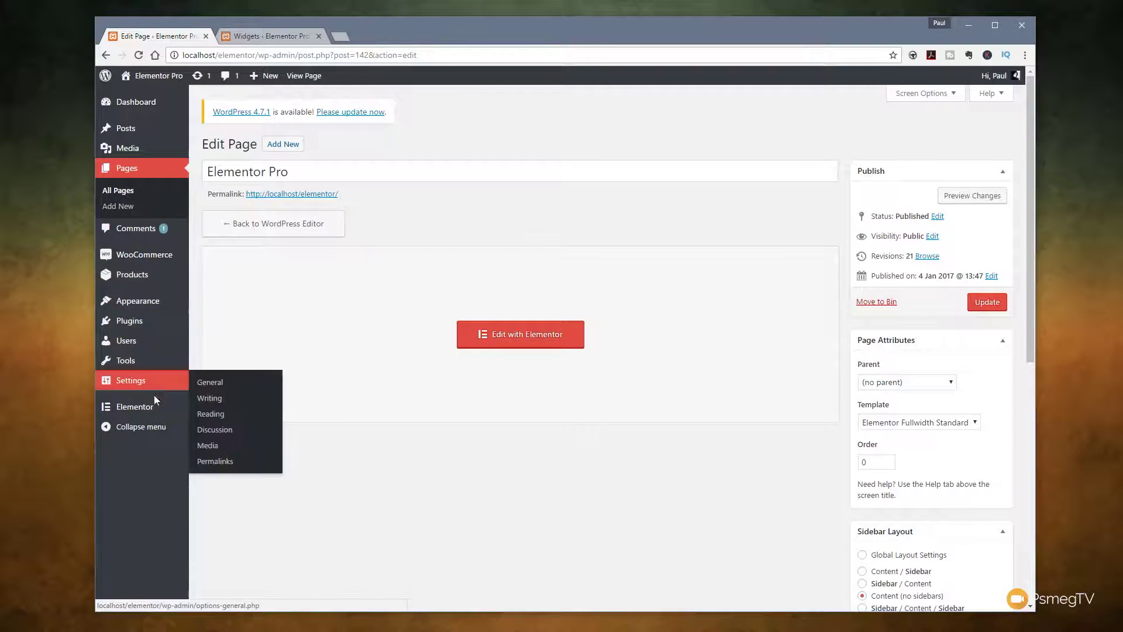
{"action": "mouse_move", "coordinate": [151, 407]}
{"action": "left_click", "coordinate": [214, 427]}
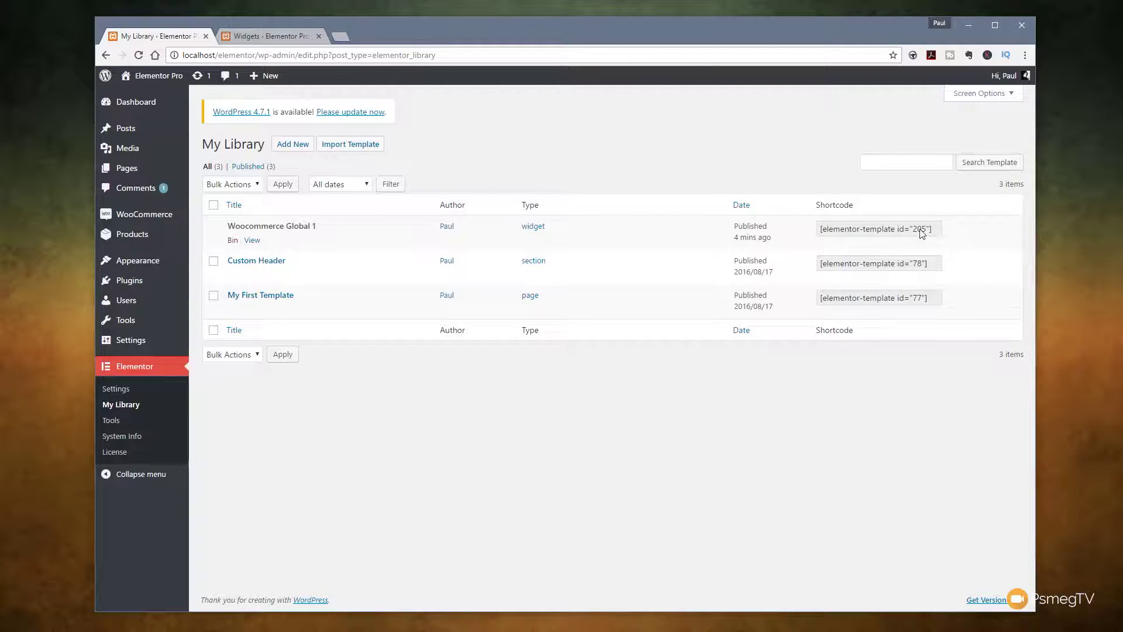
{"action": "left_click", "coordinate": [928, 229]}
{"action": "left_click_drag", "start_coordinate": [929, 229], "coordinate": [912, 234]}
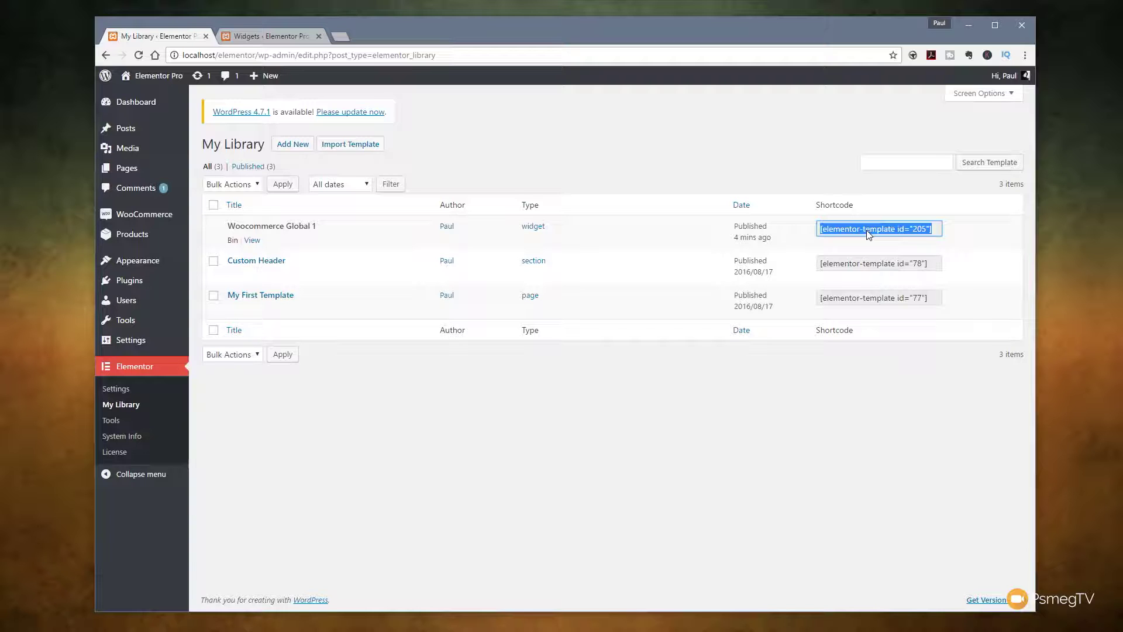
Open the site's widget management page and add an Elementor Library widget to the Footer Widget 1 area
{"action": "mouse_move", "coordinate": [139, 260]}
{"action": "left_click", "coordinate": [218, 294]}
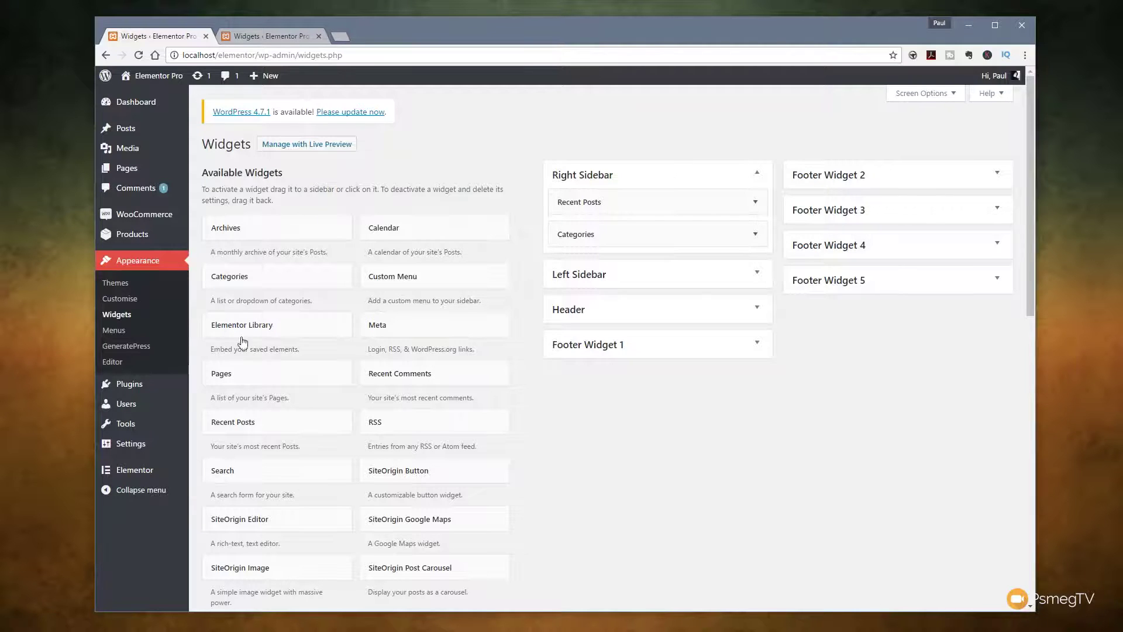
{"action": "left_click", "coordinate": [756, 346]}
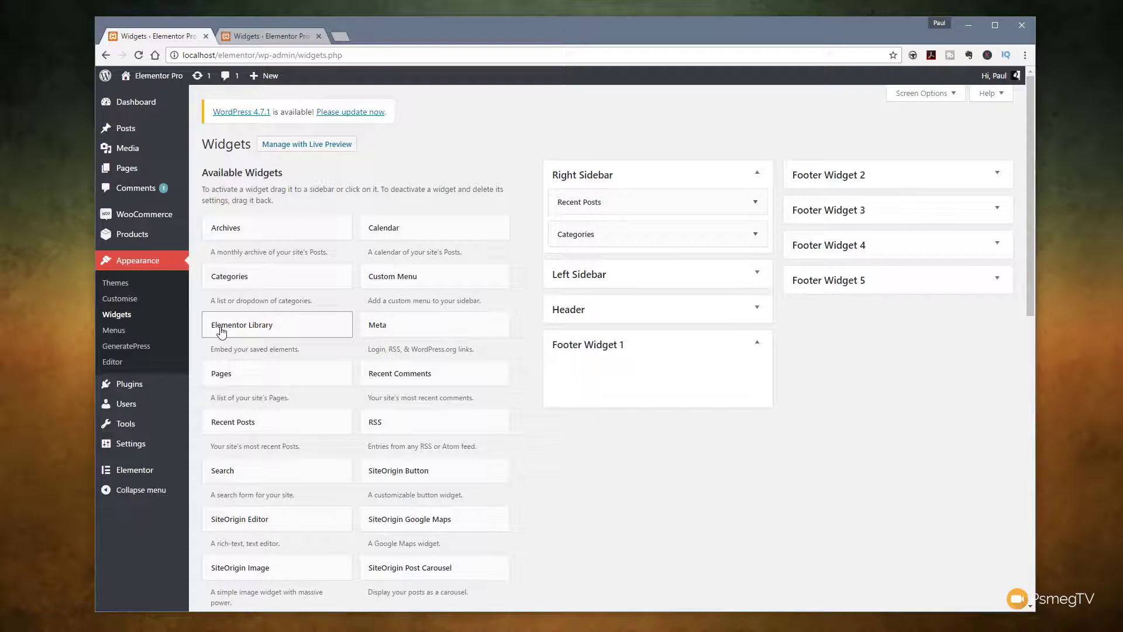
{"action": "left_click_drag", "start_coordinate": [258, 330], "coordinate": [624, 366]}
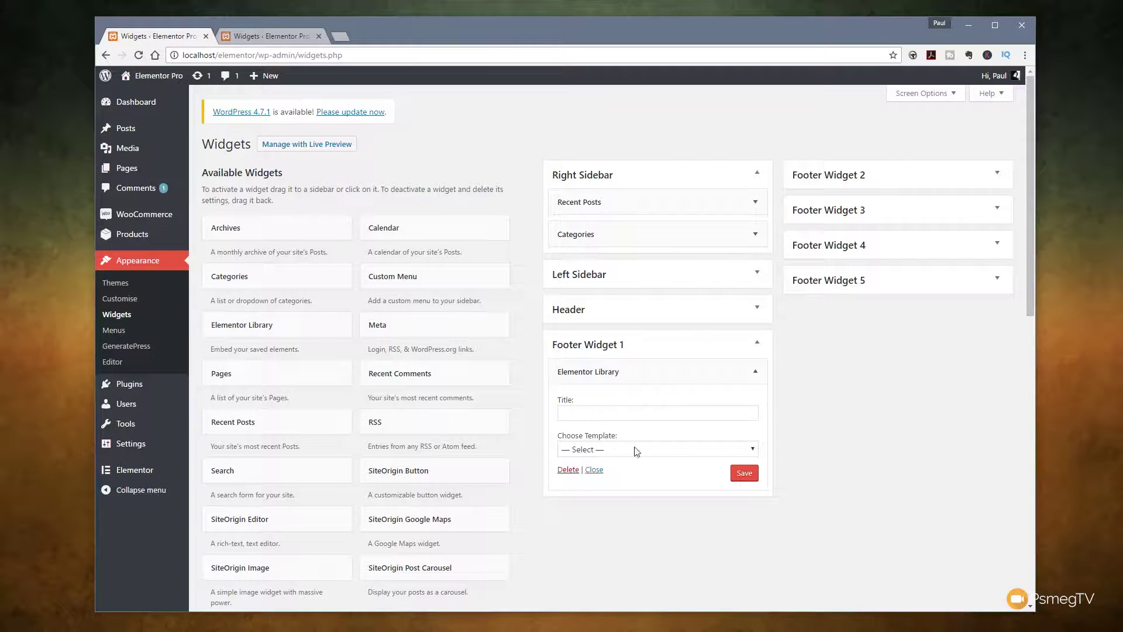
Choose Woocommerce Global 1 (widget) as the footer widget's template and activate its title for editing
{"action": "scroll", "coordinate": [625, 444], "scroll_direction": "down", "scroll_amount": 5}
{"action": "left_click", "coordinate": [607, 183]}
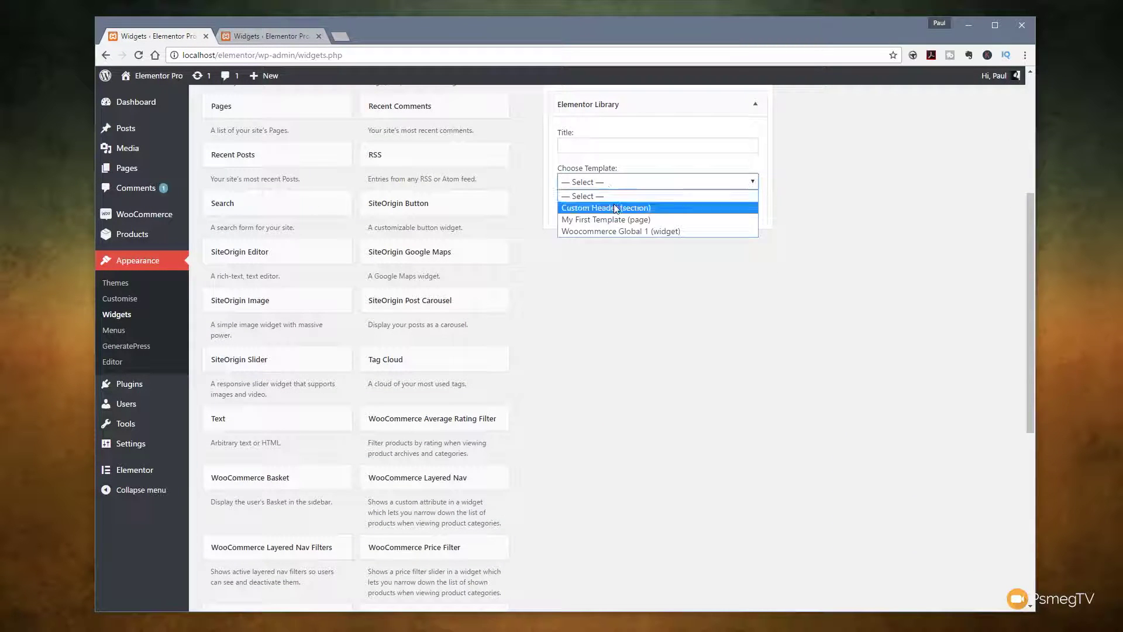
{"action": "left_click", "coordinate": [637, 232]}
{"action": "left_click", "coordinate": [597, 146]}
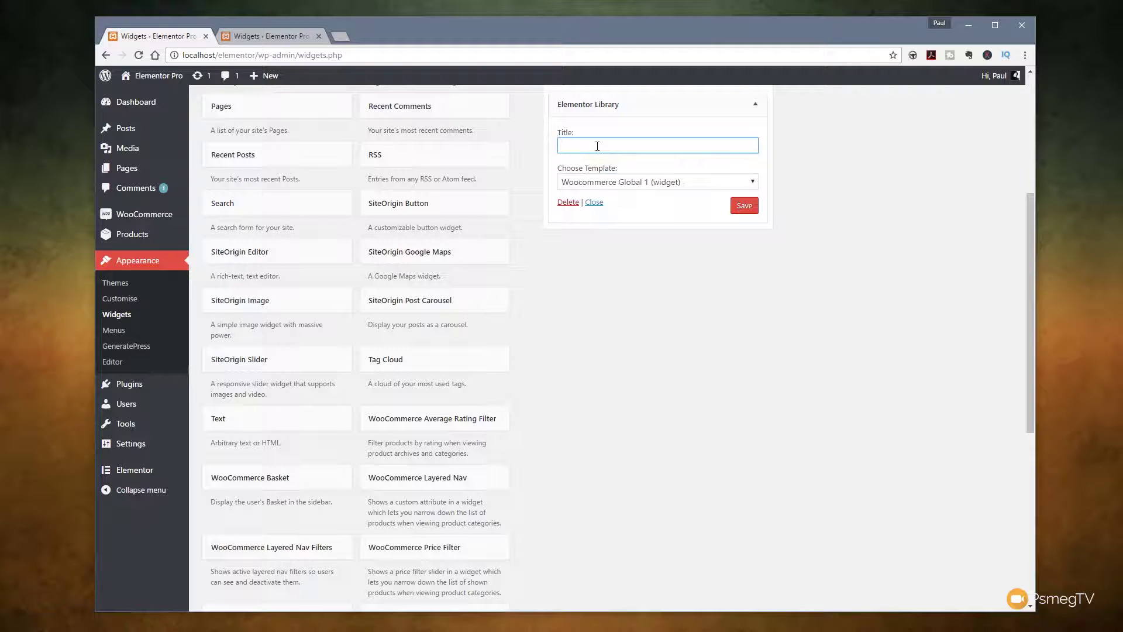
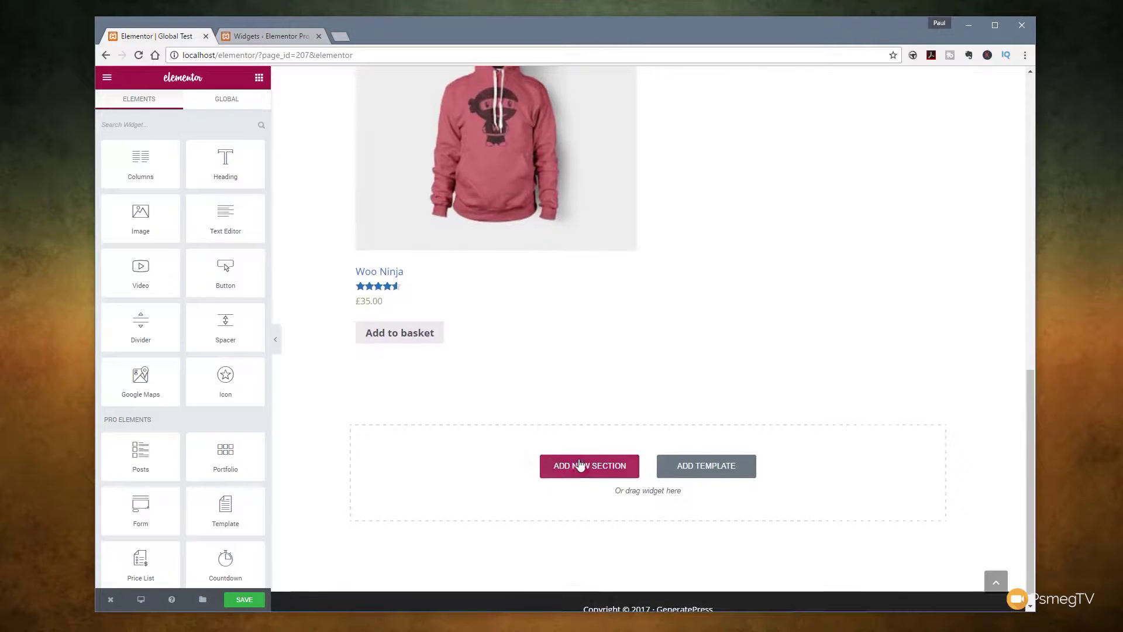
Add a single-column section below the products on the Global Test page and place an Image widget in it
{"action": "left_click", "coordinate": [585, 468]}
{"action": "left_click", "coordinate": [491, 510]}
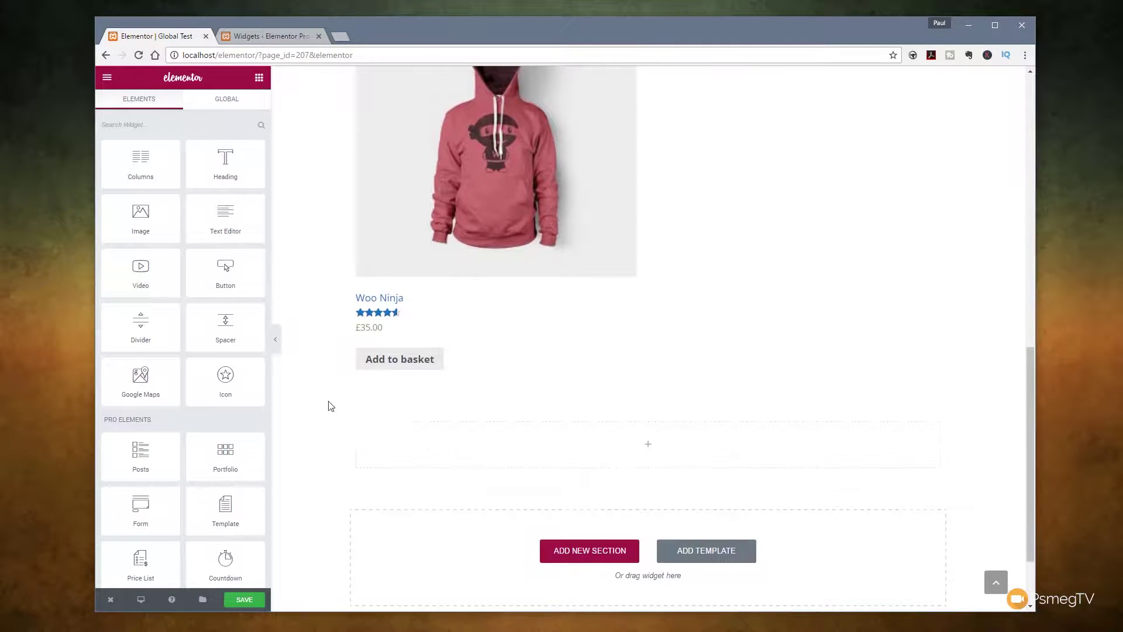
{"action": "left_click_drag", "start_coordinate": [146, 225], "coordinate": [538, 445]}
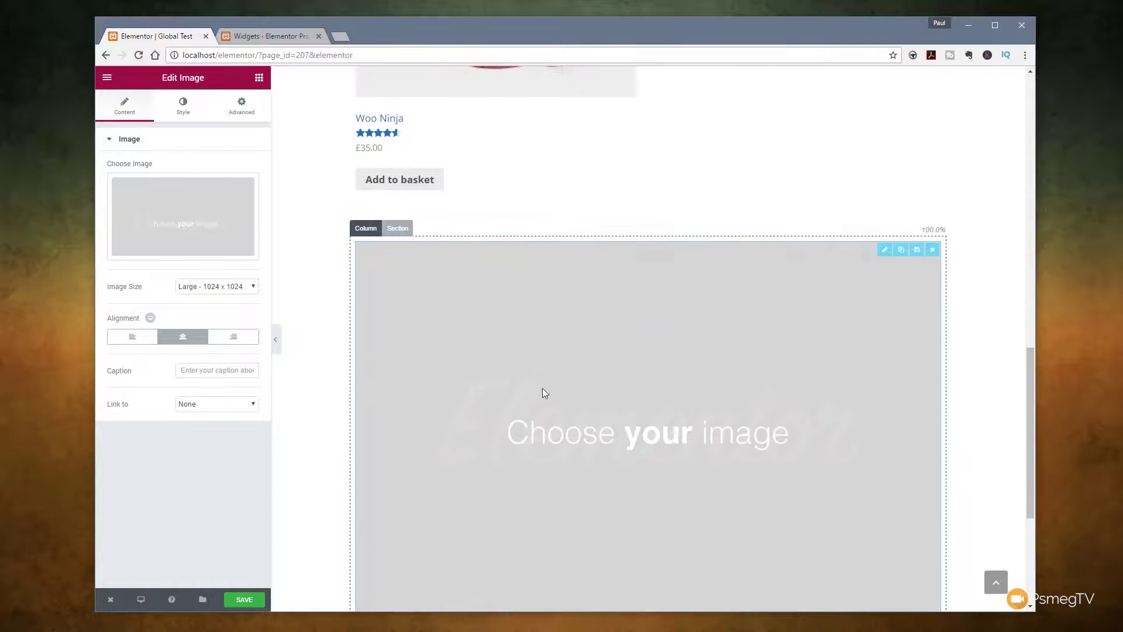
Insert the sea cave photo FIKEMUJ7FM.jpg from the media library into the Image widget
{"action": "left_click", "coordinate": [215, 231]}
{"action": "left_click", "coordinate": [679, 205]}
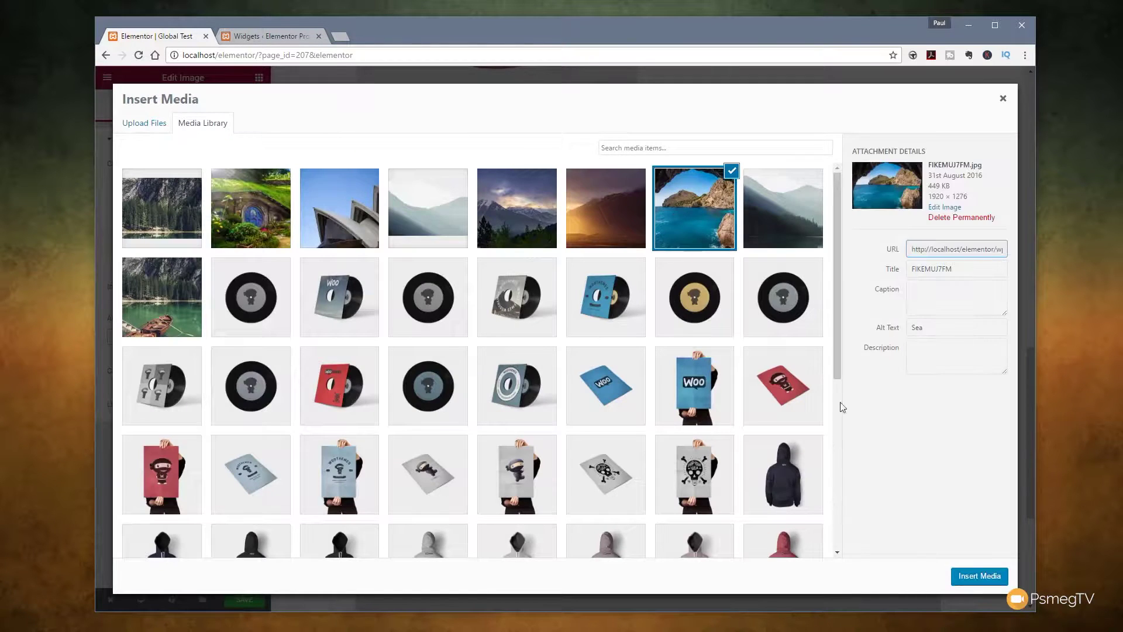
{"action": "left_click", "coordinate": [970, 577]}
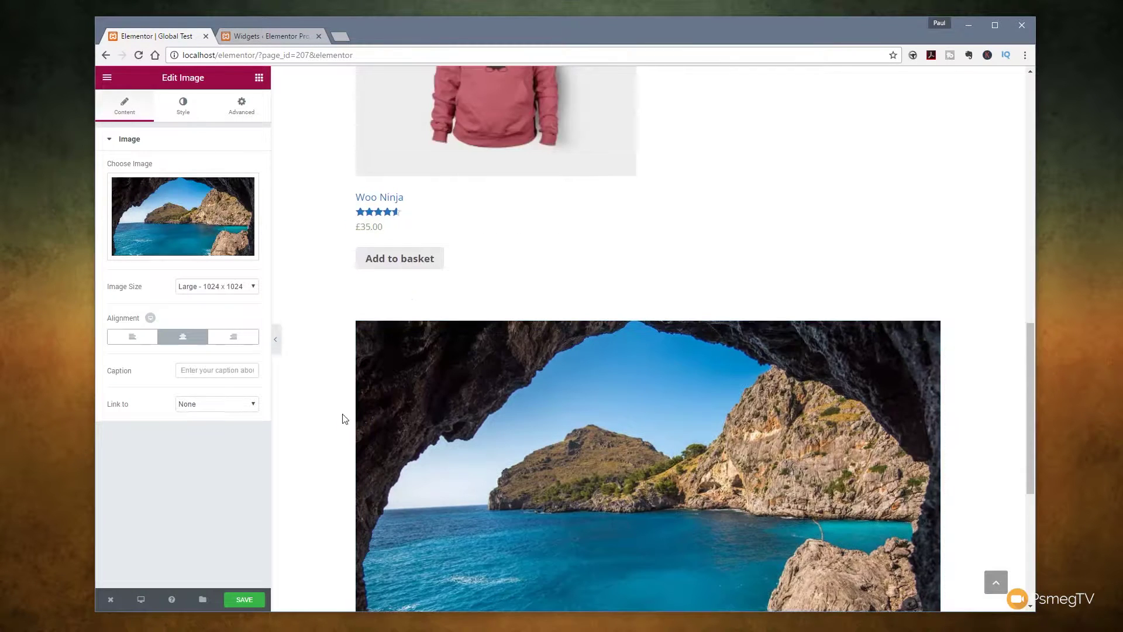
Move the image section above the products section and save the page
{"action": "scroll", "coordinate": [321, 438], "scroll_direction": "up", "scroll_amount": 3}
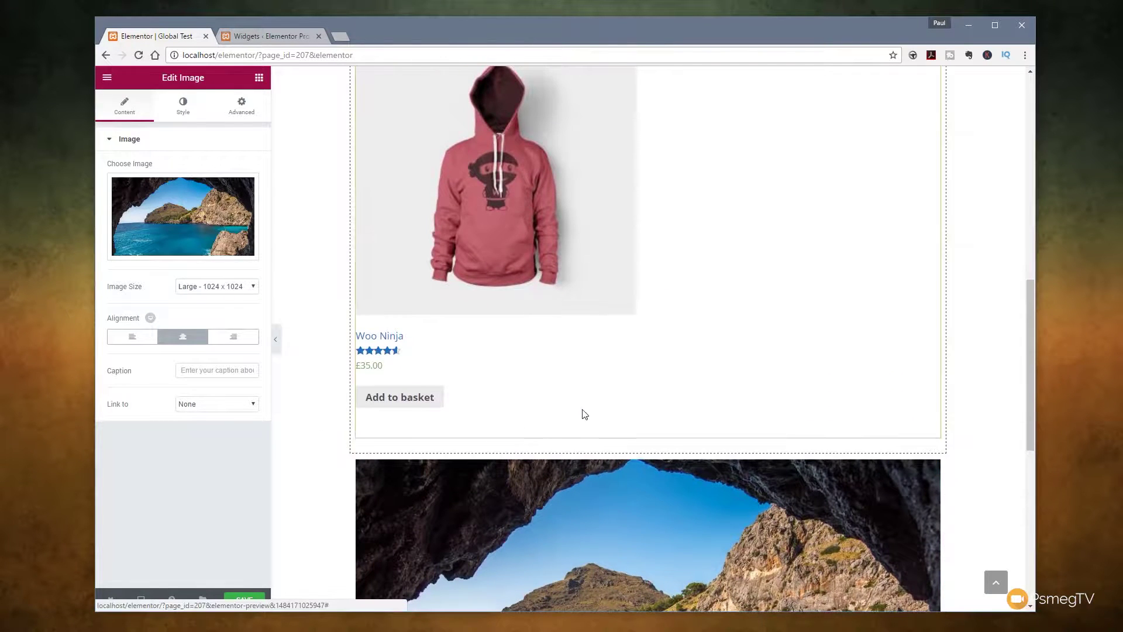
{"action": "scroll", "coordinate": [613, 408], "scroll_direction": "down", "scroll_amount": 3}
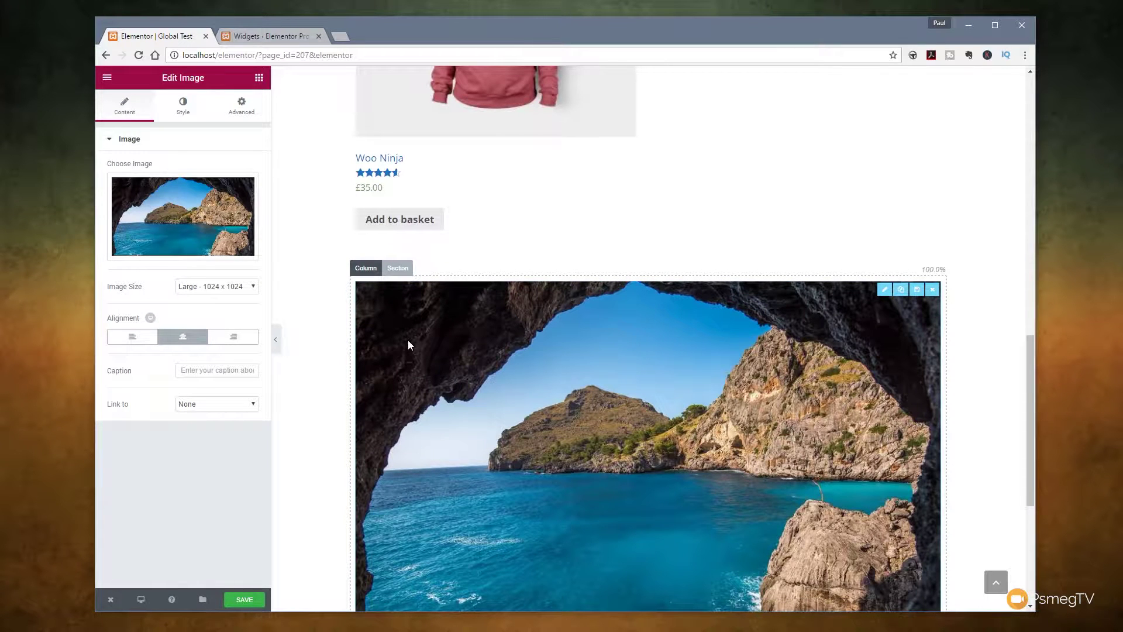
{"action": "scroll", "coordinate": [408, 339], "scroll_direction": "up", "scroll_amount": 2}
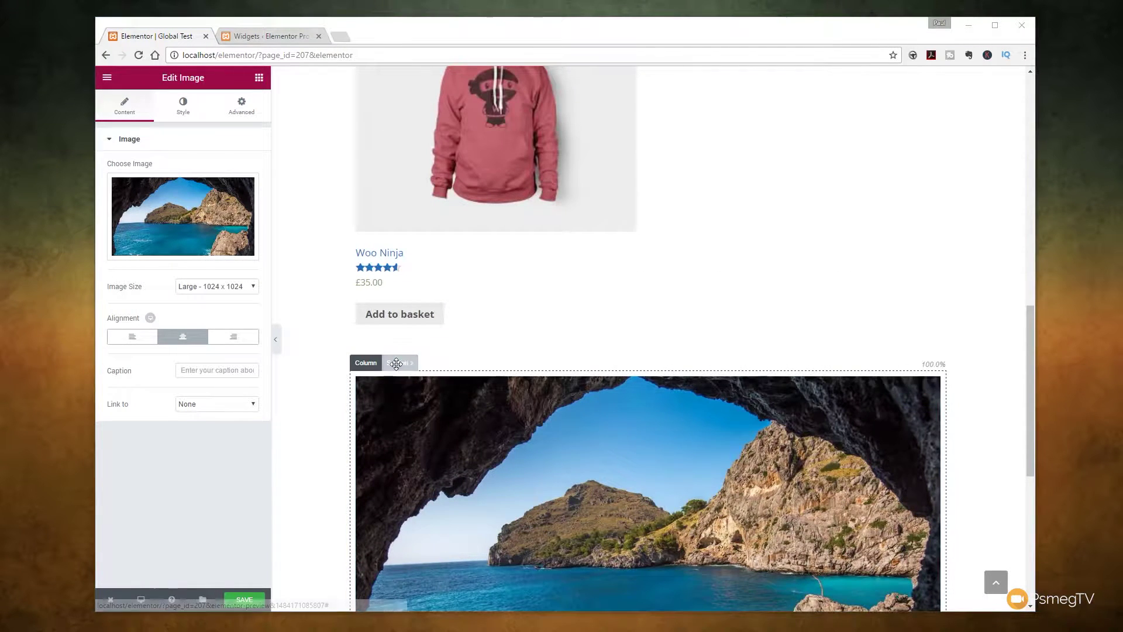
{"action": "left_click_drag", "start_coordinate": [414, 386], "coordinate": [384, 282]}
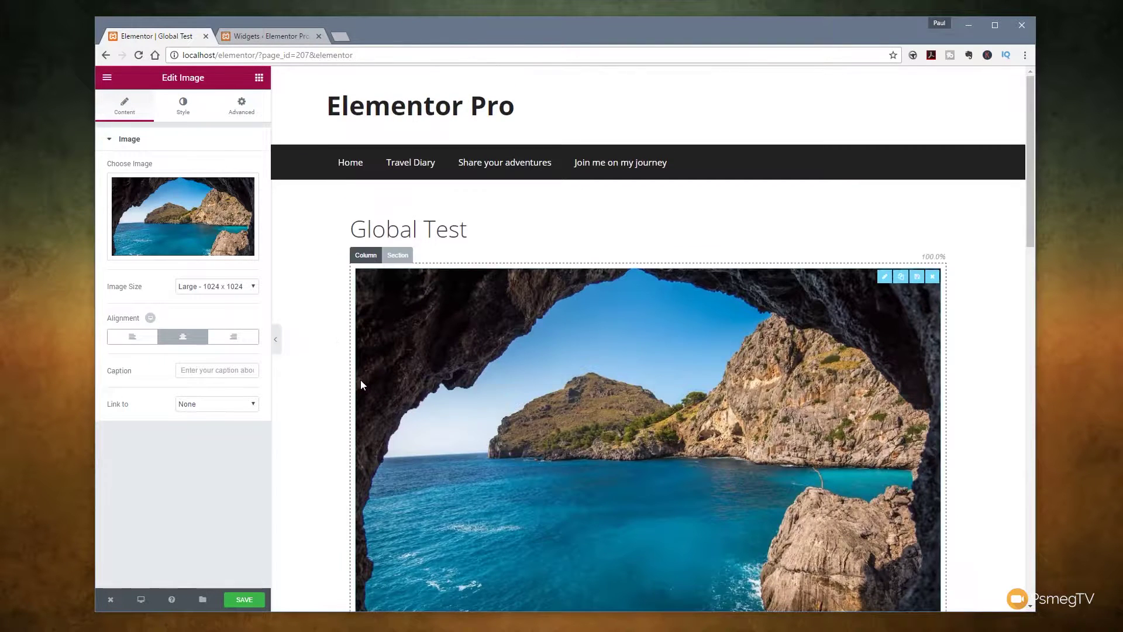
{"action": "scroll", "coordinate": [360, 379], "scroll_direction": "down", "scroll_amount": 3}
{"action": "left_click", "coordinate": [244, 599]}
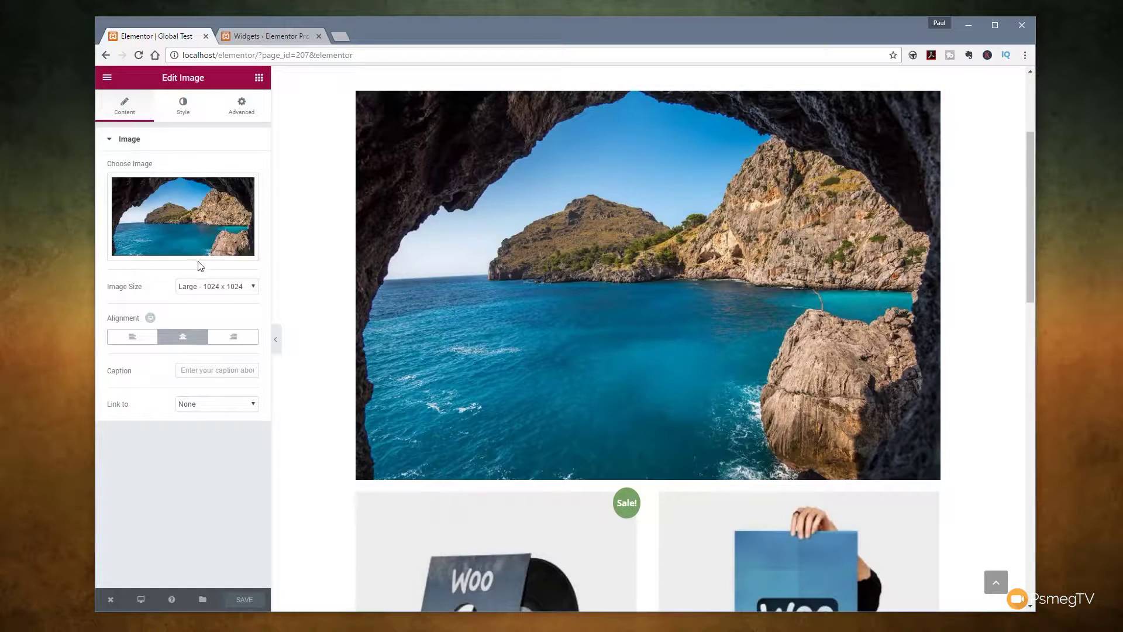
Replace the sea cave photo with the media library picture of the grass-roofed house with a blue round door
{"action": "left_click", "coordinate": [197, 234]}
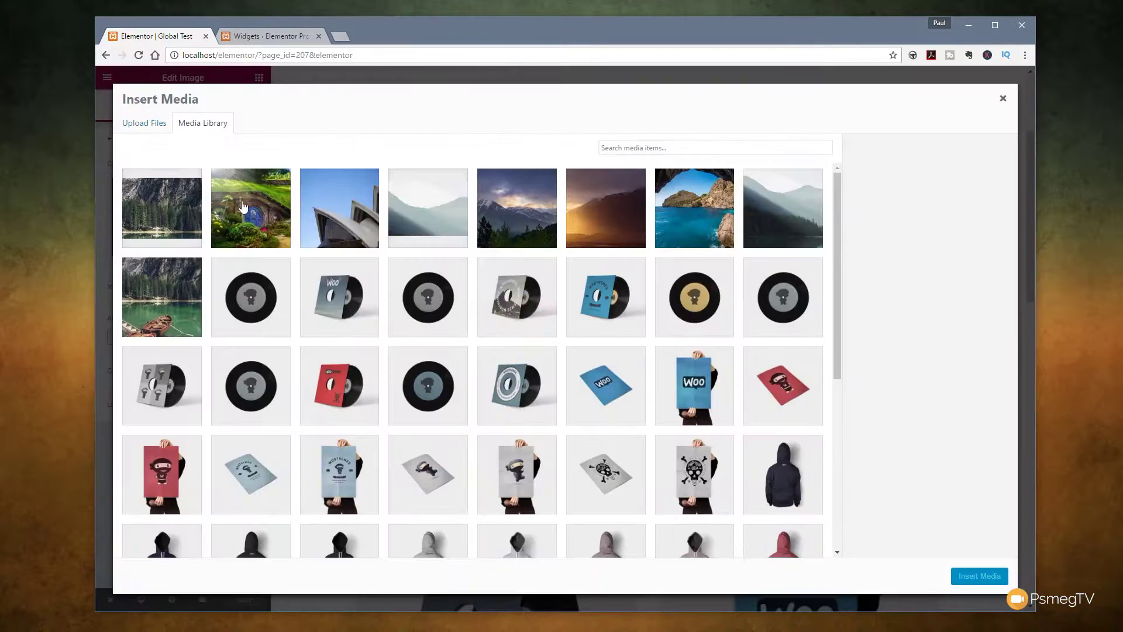
{"action": "left_click", "coordinate": [240, 205]}
{"action": "left_click", "coordinate": [987, 576]}
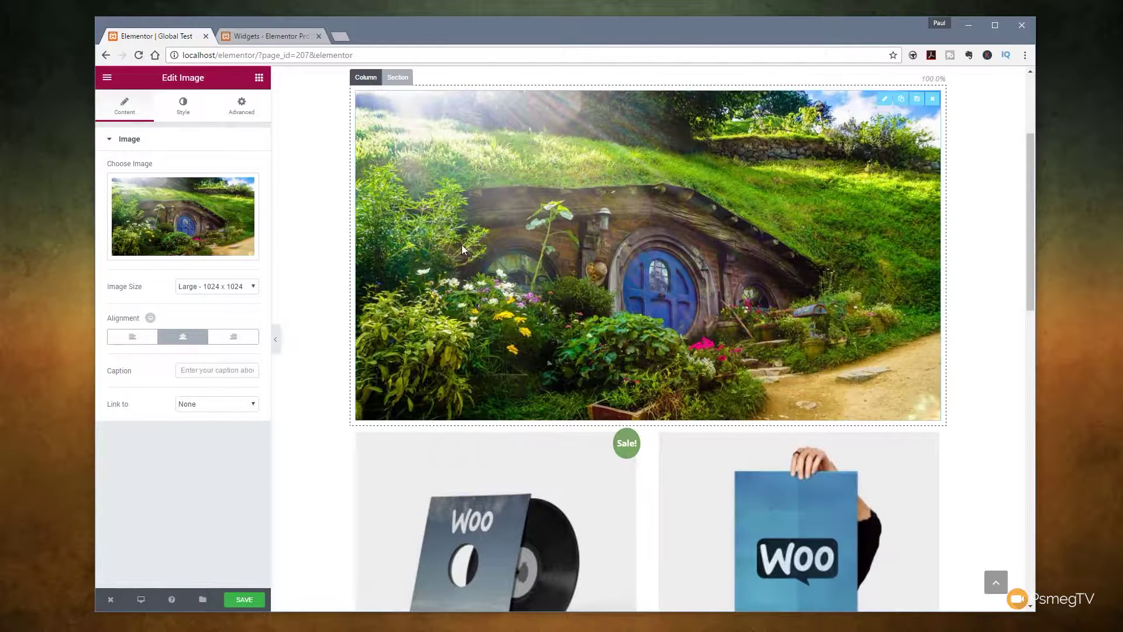
Unlink the margins of the image's column, set only its bottom margin to 50 px, and save the page
{"action": "left_click", "coordinate": [366, 77]}
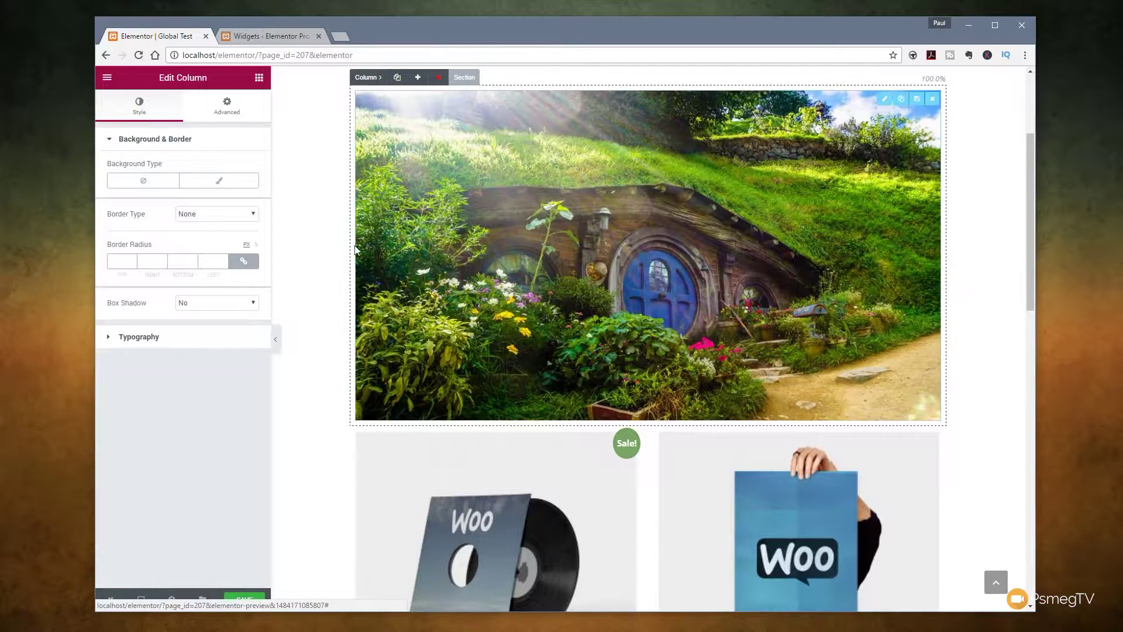
{"action": "left_click", "coordinate": [223, 112]}
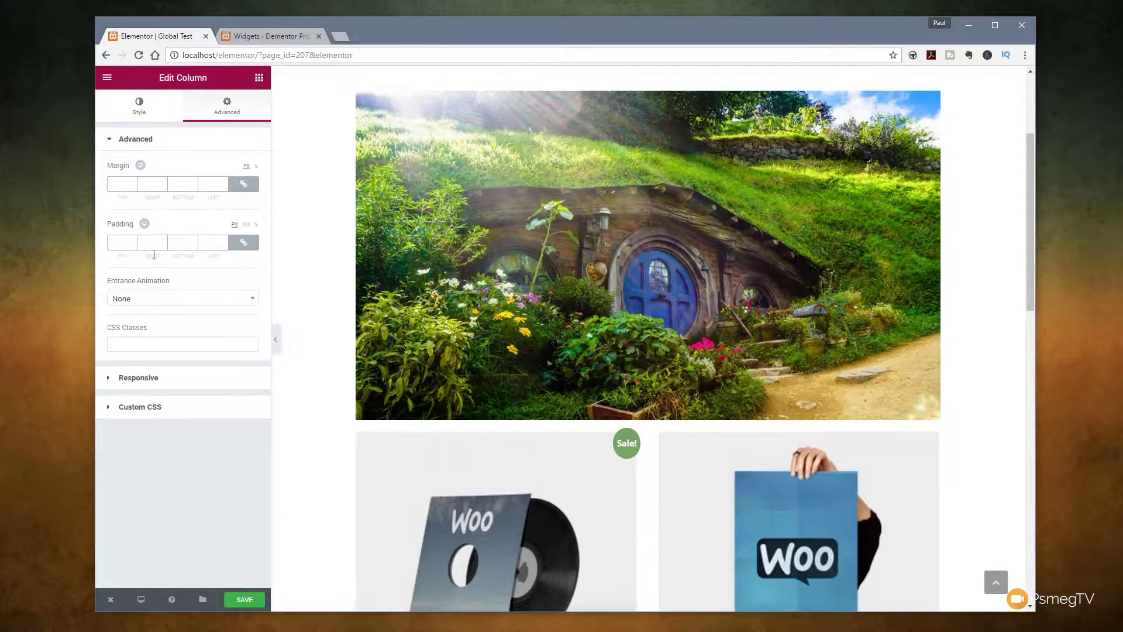
{"action": "left_click", "coordinate": [243, 184]}
{"action": "double_click", "coordinate": [179, 185]}
{"action": "type", "text": "50"}
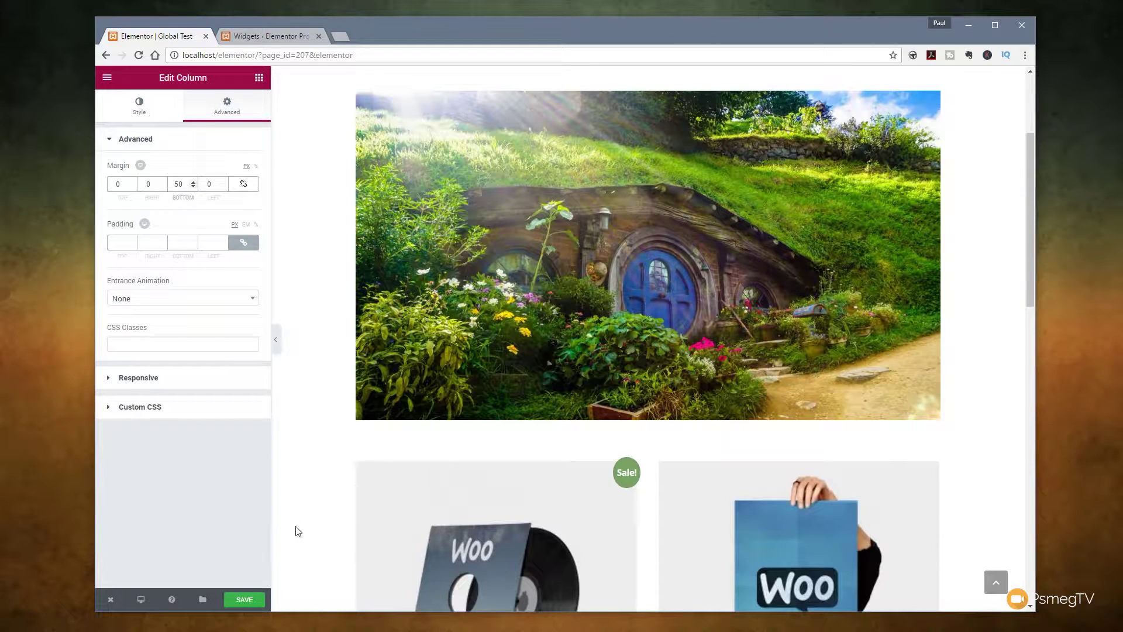
{"action": "left_click", "coordinate": [245, 597]}
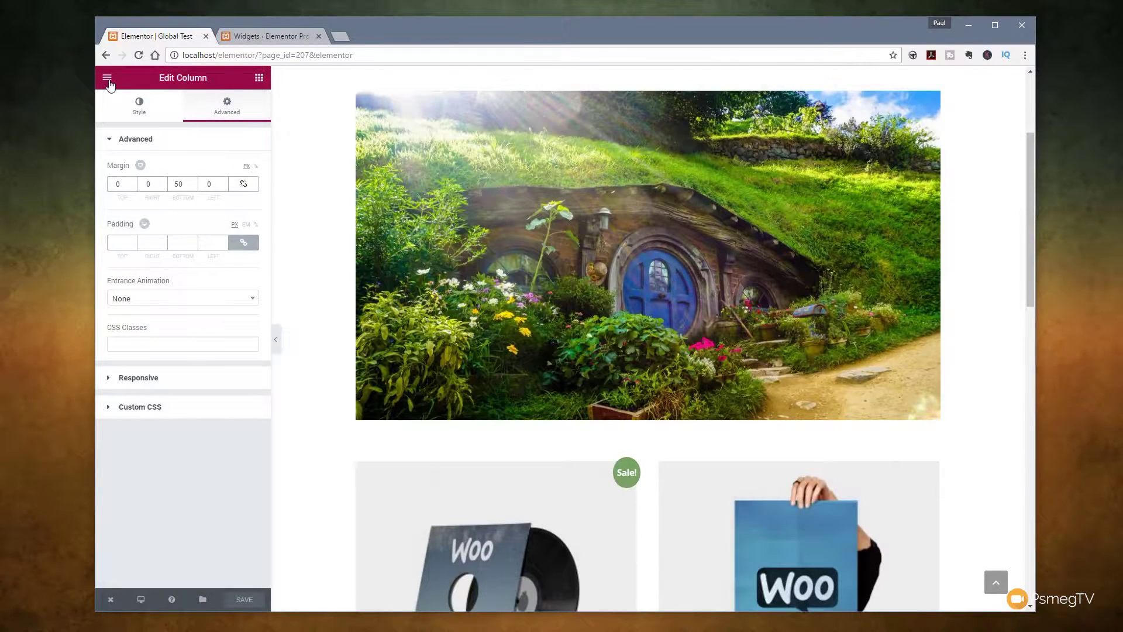
Open the page's revision history and preview the earlier 21:45 revision and the 21:40 revision
{"action": "left_click", "coordinate": [108, 79]}
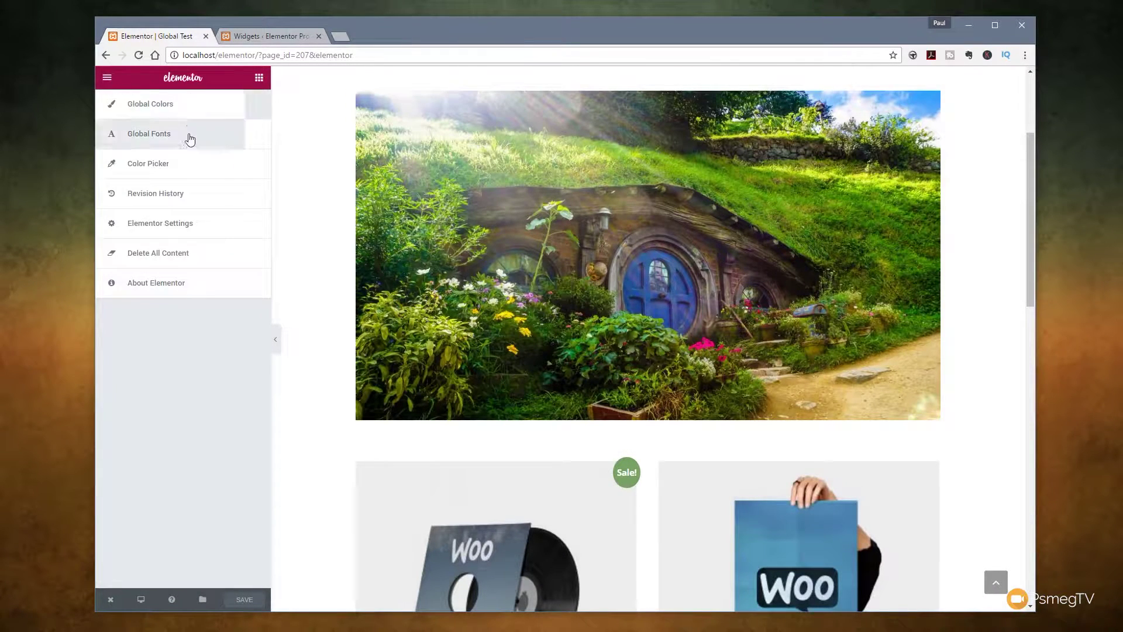
{"action": "left_click", "coordinate": [182, 200]}
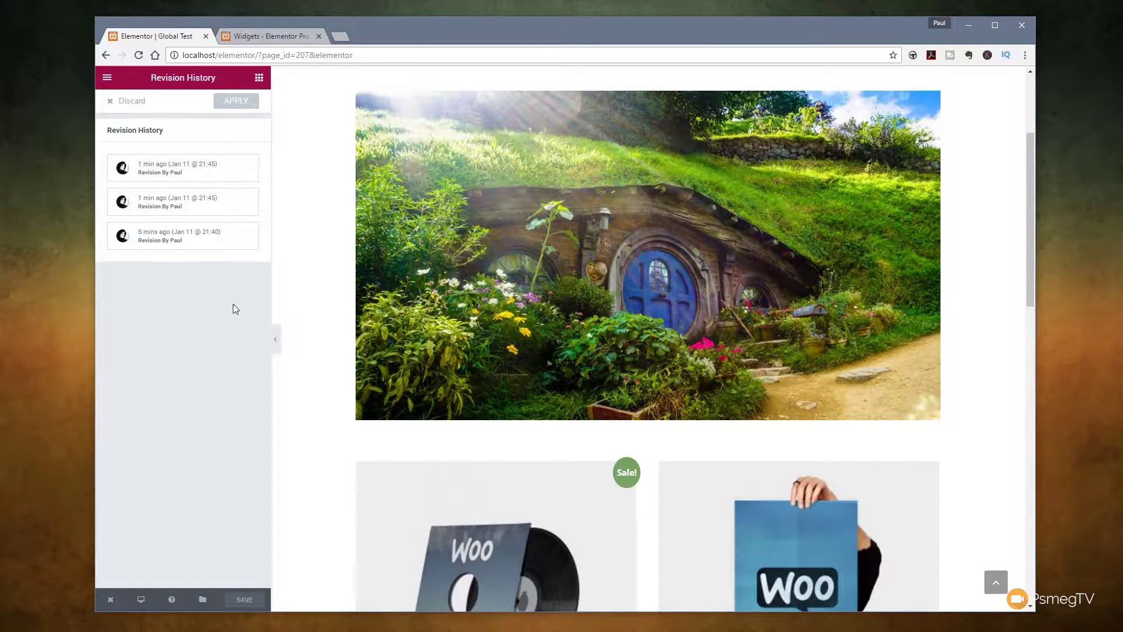
{"action": "left_click", "coordinate": [174, 211]}
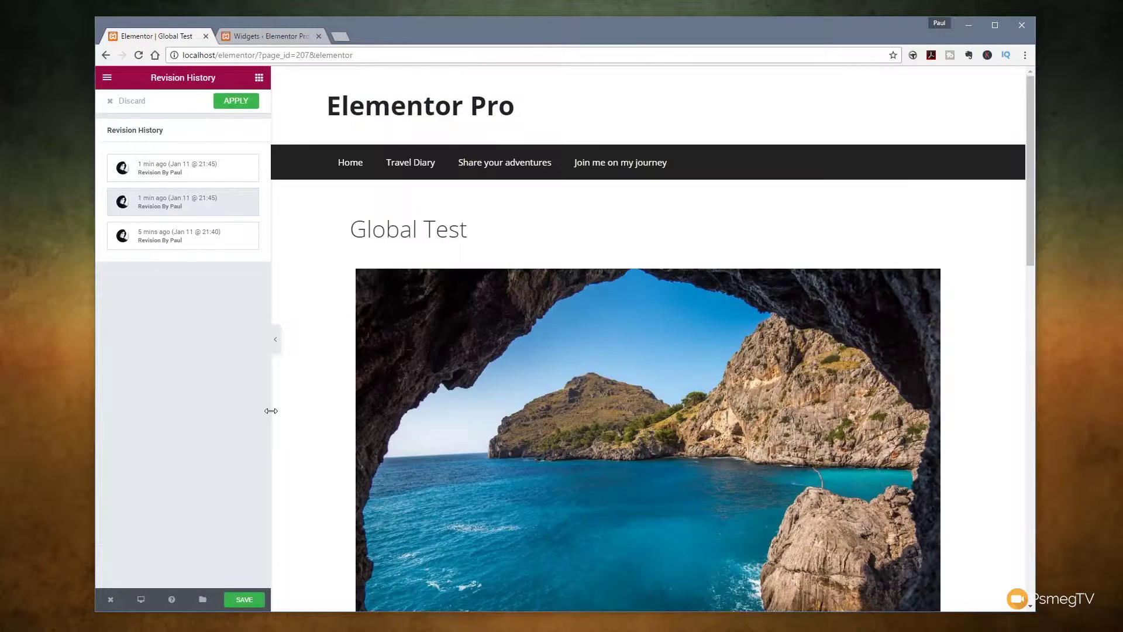
{"action": "scroll", "coordinate": [307, 409], "scroll_direction": "down", "scroll_amount": 5}
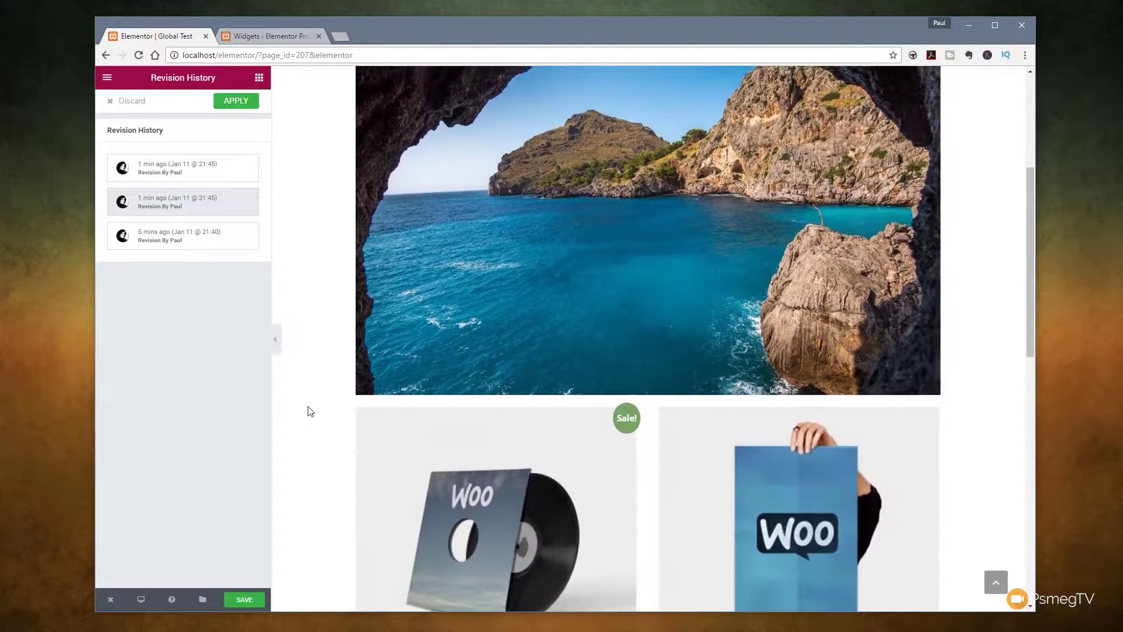
{"action": "scroll", "coordinate": [310, 412], "scroll_direction": "up", "scroll_amount": 3}
{"action": "left_click", "coordinate": [191, 245]}
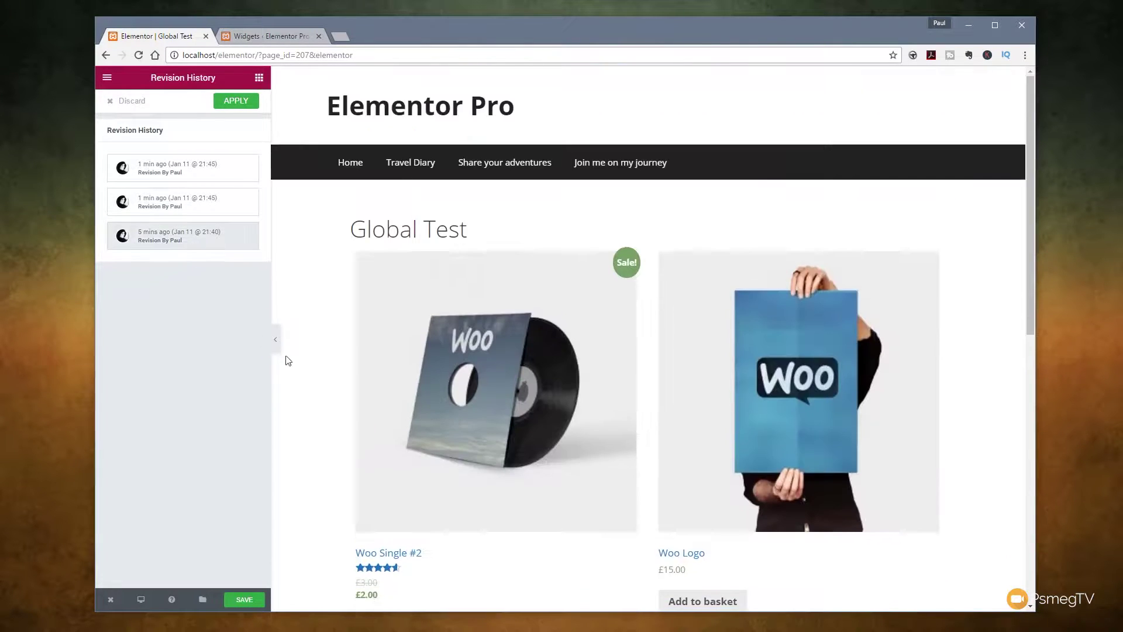
{"action": "scroll", "coordinate": [291, 370], "scroll_direction": "down", "scroll_amount": 10}
{"action": "scroll", "coordinate": [291, 370], "scroll_direction": "up", "scroll_amount": 8}
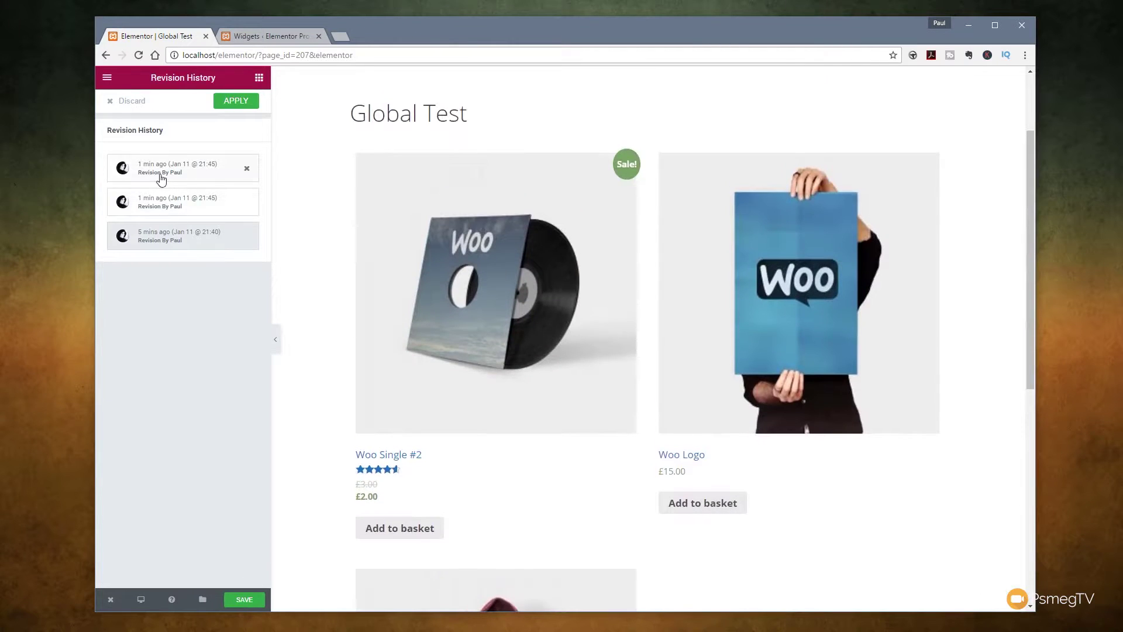
Preview the newest 21:45 revision, review the whole page, and apply that revision
{"action": "left_click", "coordinate": [162, 179]}
{"action": "scroll", "coordinate": [296, 416], "scroll_direction": "down", "scroll_amount": 6}
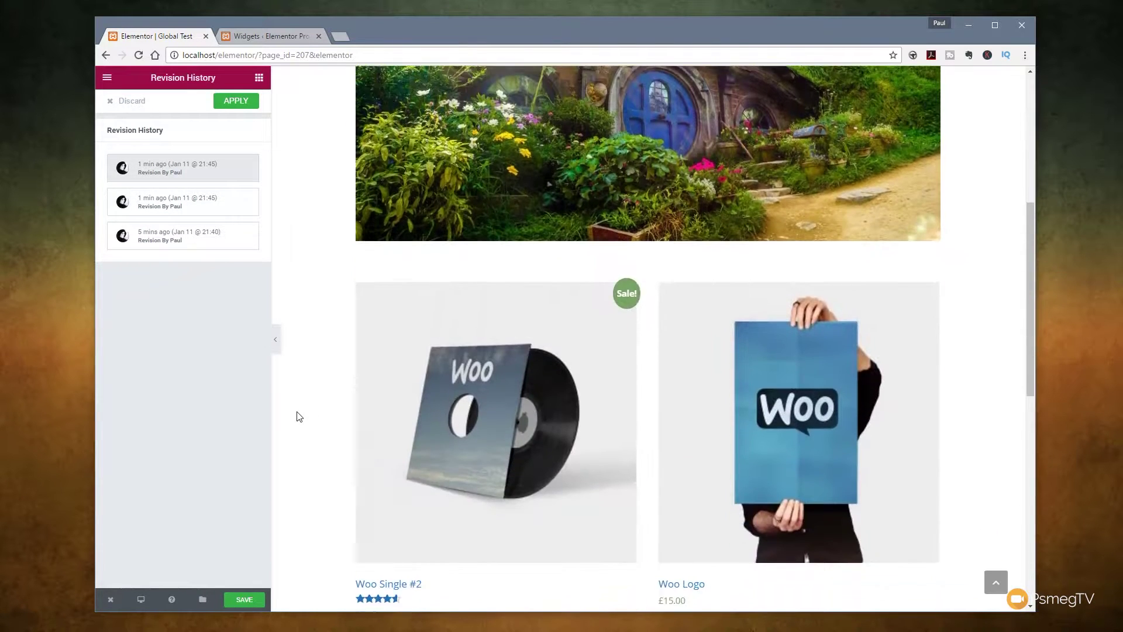
{"action": "scroll", "coordinate": [299, 416], "scroll_direction": "down", "scroll_amount": 8}
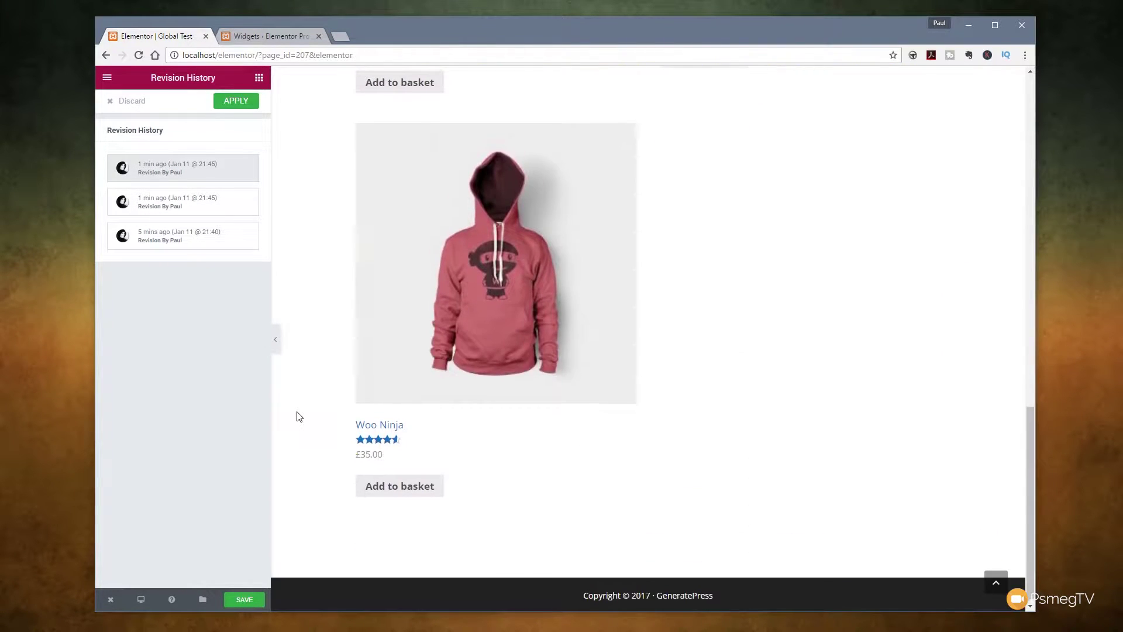
{"action": "scroll", "coordinate": [299, 416], "scroll_direction": "up", "scroll_amount": 14}
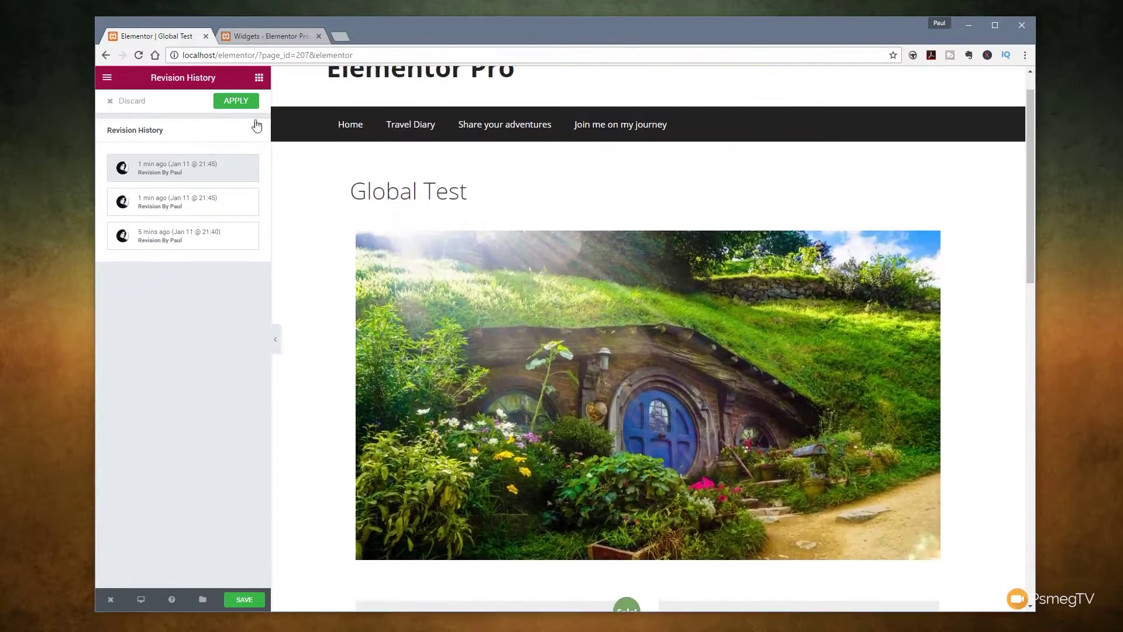
{"action": "left_click", "coordinate": [232, 105]}
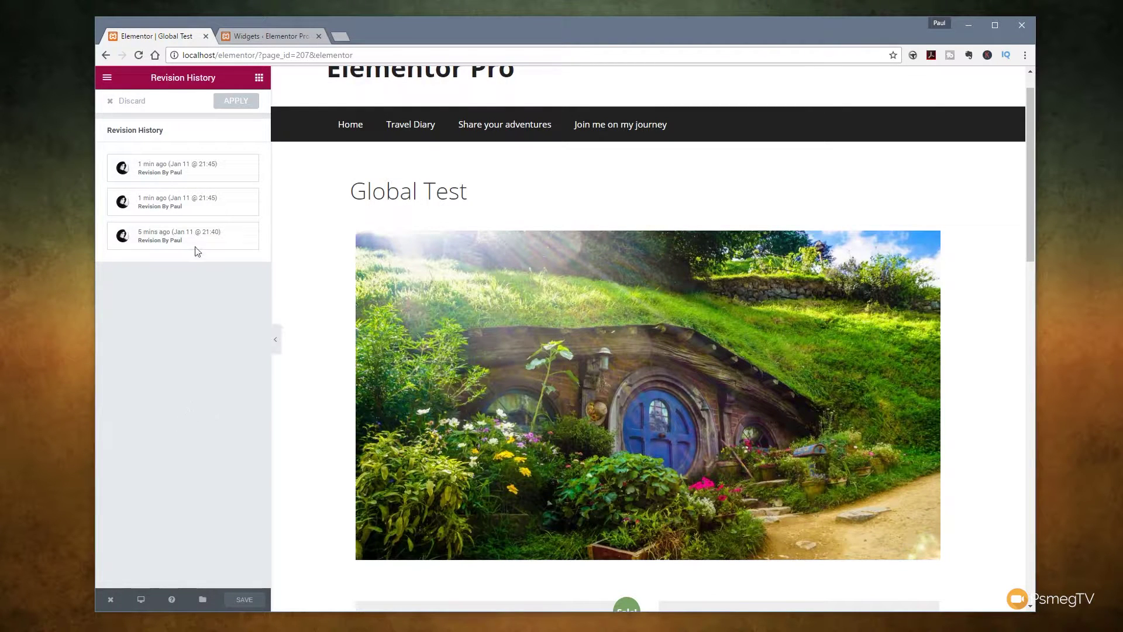
Restore the page to the second-listed 21:45 revision with the sea cave photo and apply it
{"action": "left_click", "coordinate": [198, 210]}
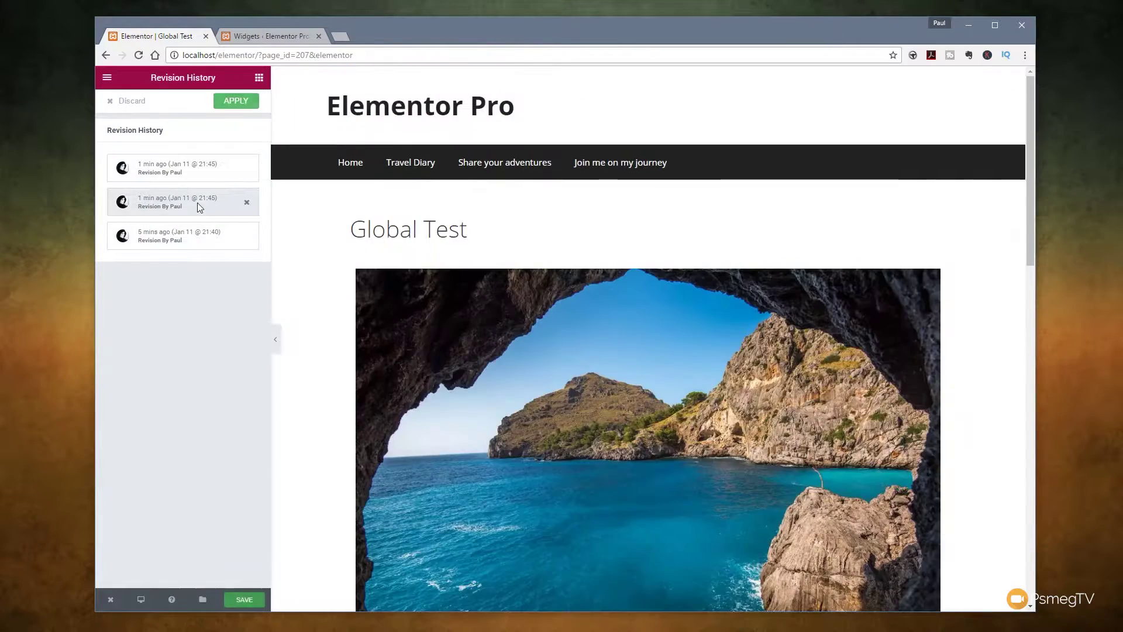
{"action": "left_click", "coordinate": [233, 104]}
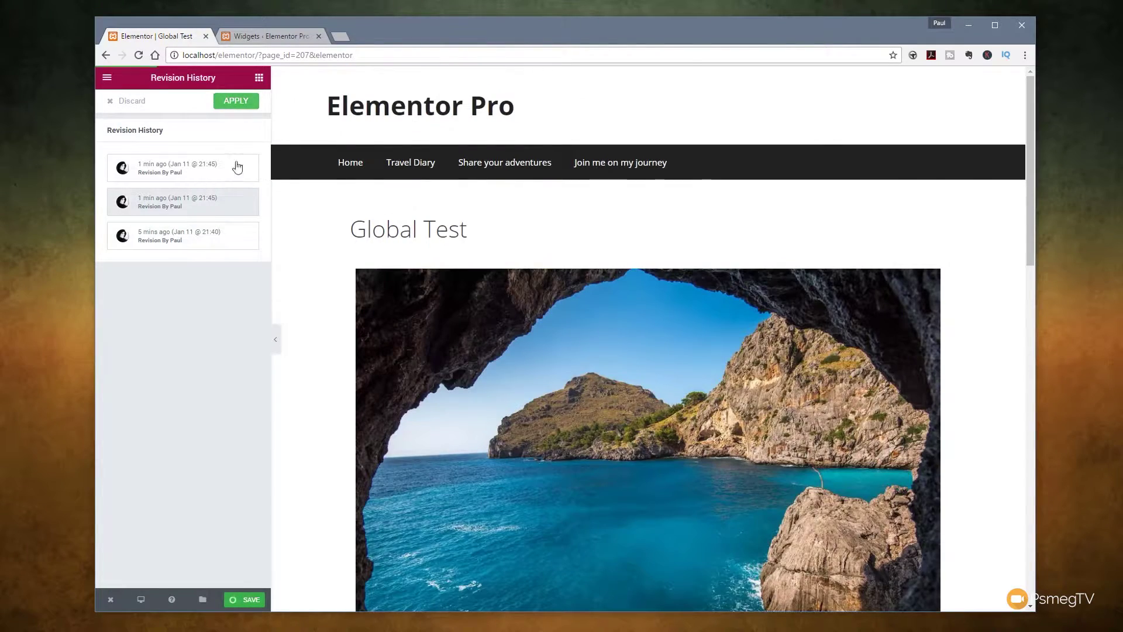